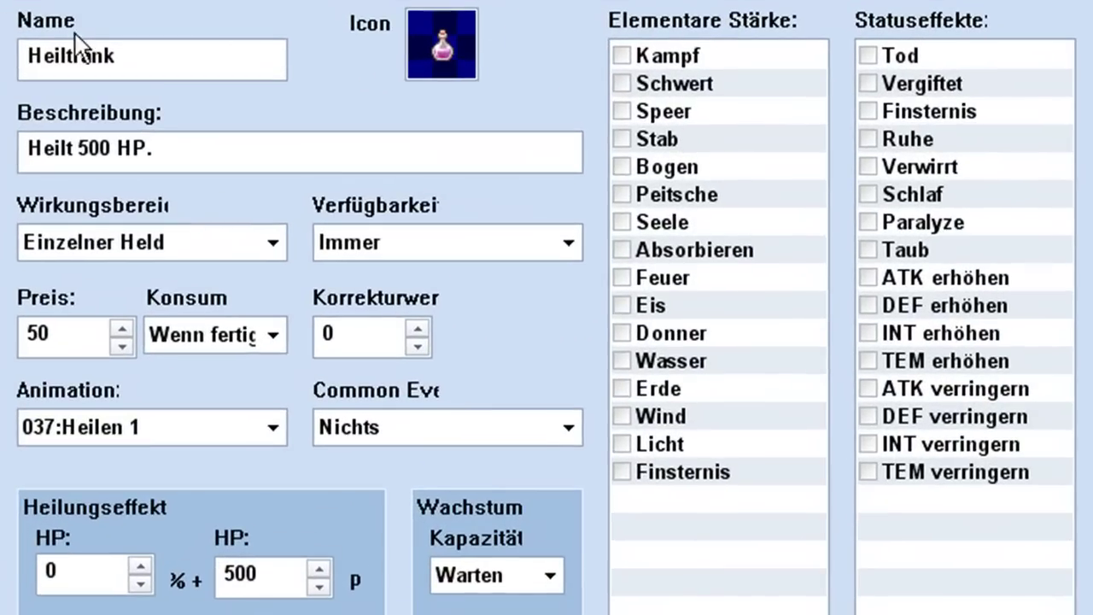
Review the Heiltrank item's name, description and icon selection, leaving the icon as it is.
drag(159, 58, 22, 62)
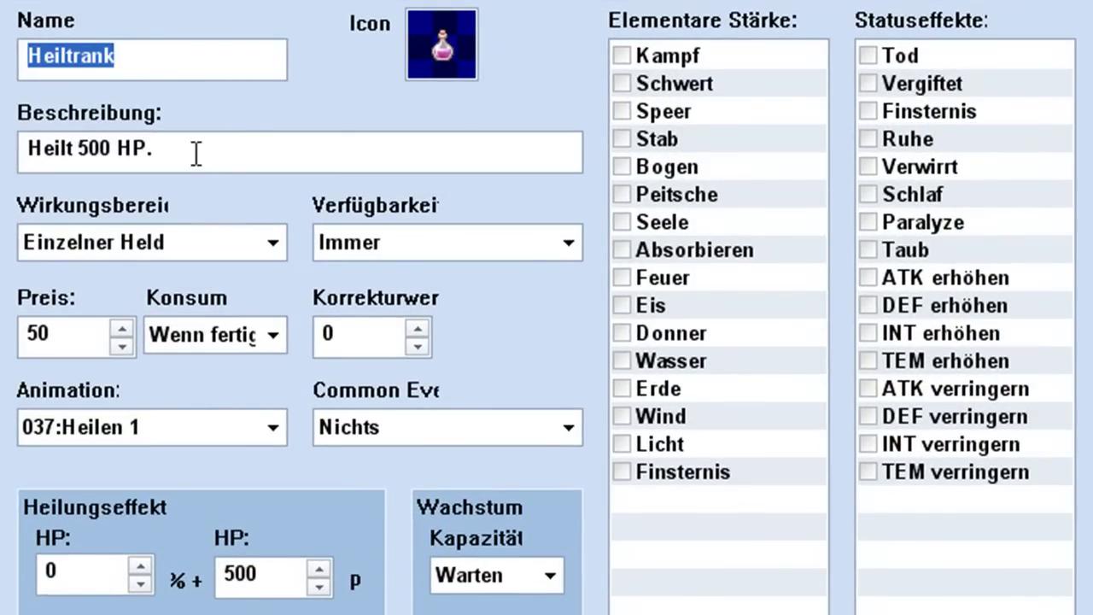
drag(162, 151, 24, 151)
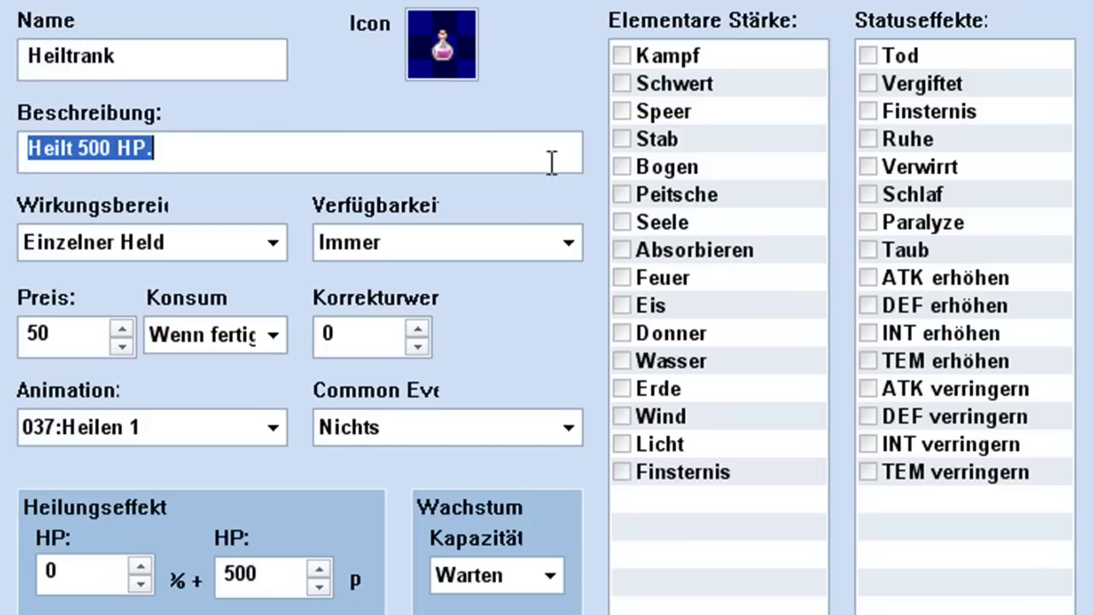
click(450, 39)
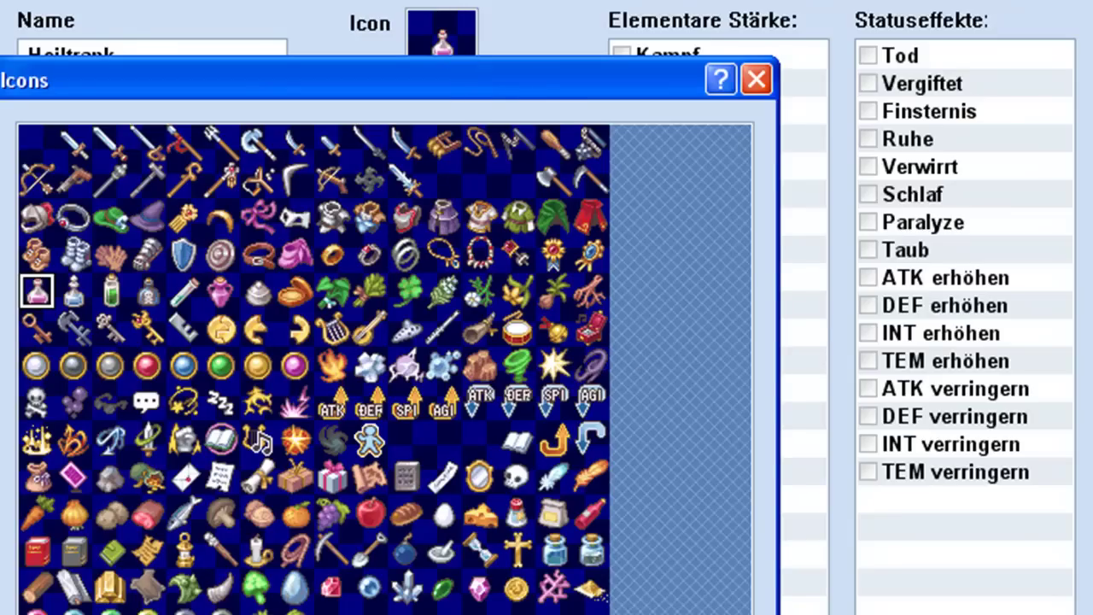
key(Return)
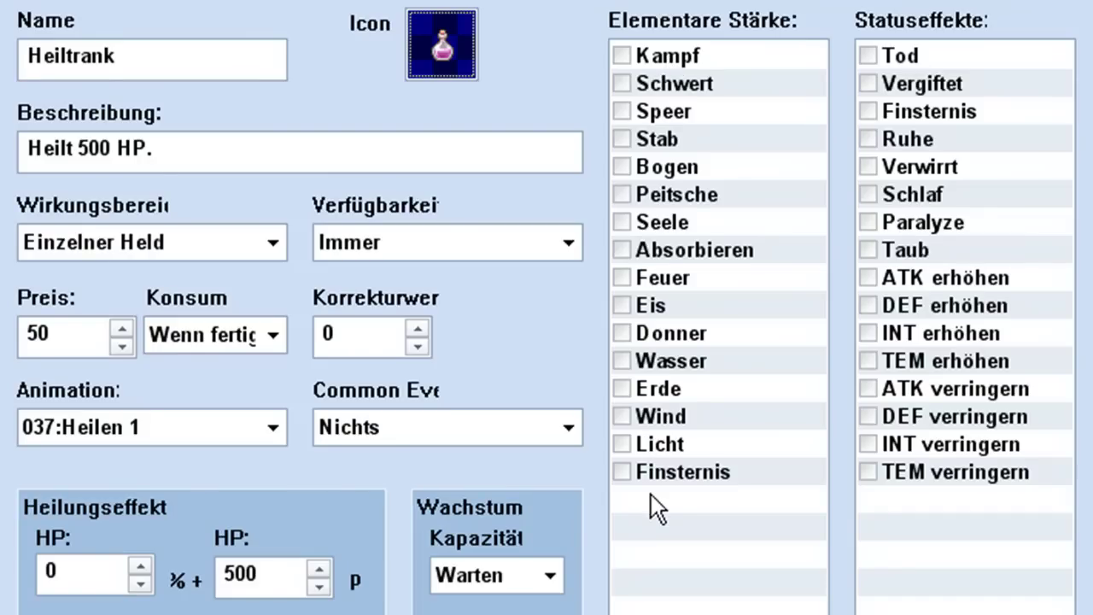
Try toggling the Licht element and the ATK erhöhen status effect on the Heiltrank item.
click(621, 444)
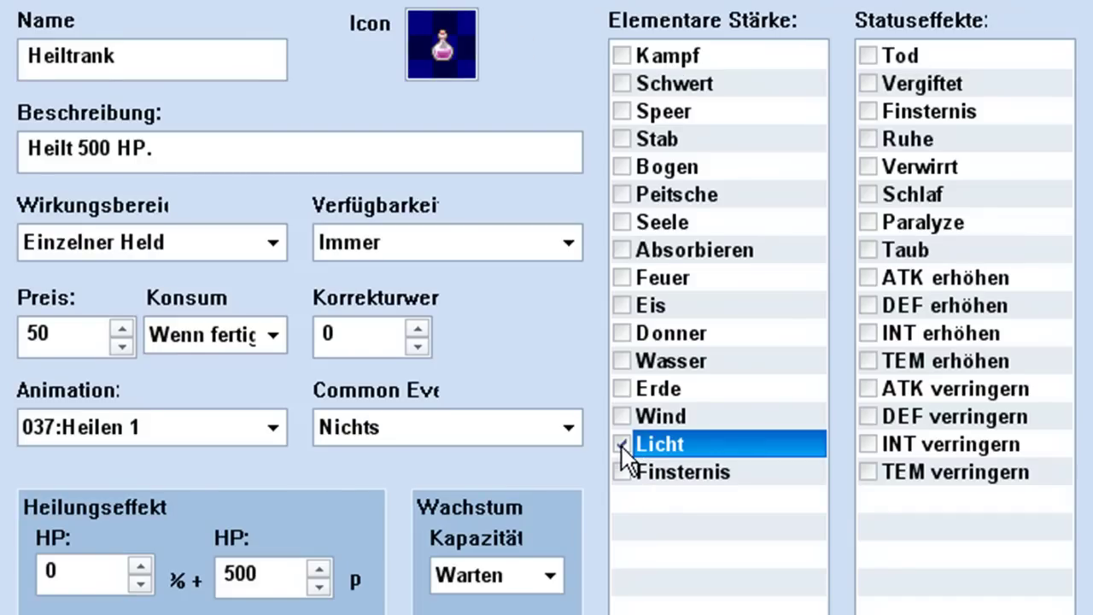
click(622, 444)
click(869, 276)
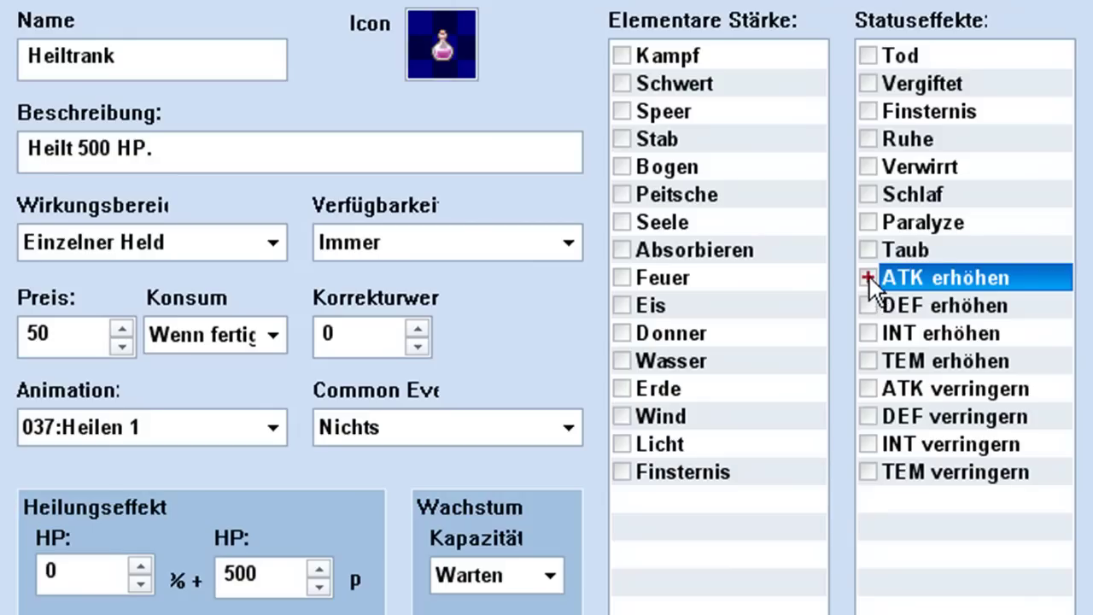
click(869, 277)
click(867, 144)
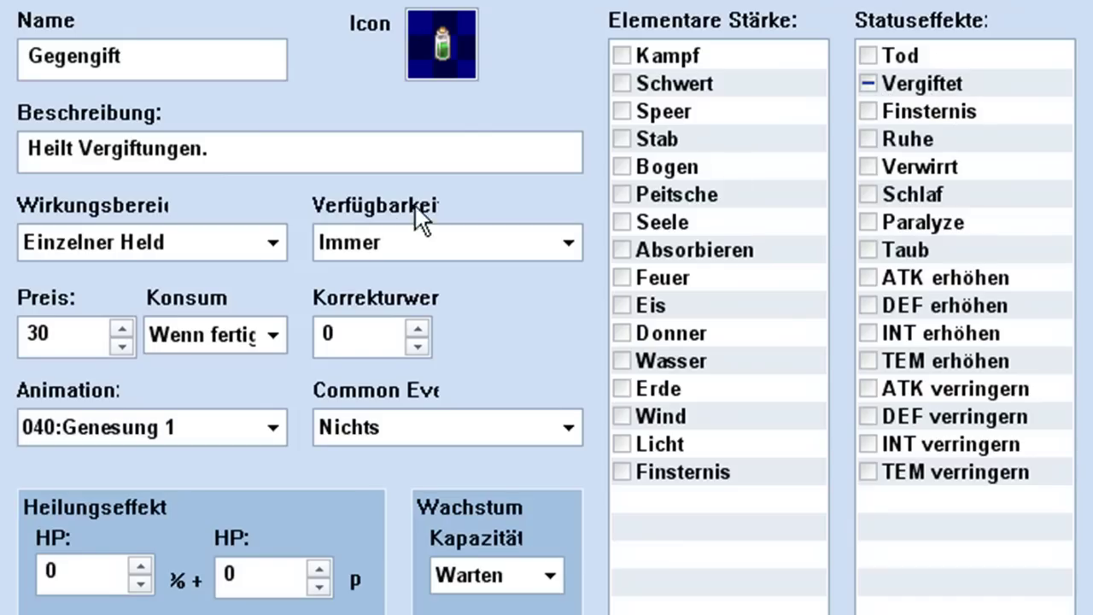
Examine the available scope (Wirkungsbereich) and availability (Verfügbarkeit) options for the Gegengift item.
click(114, 241)
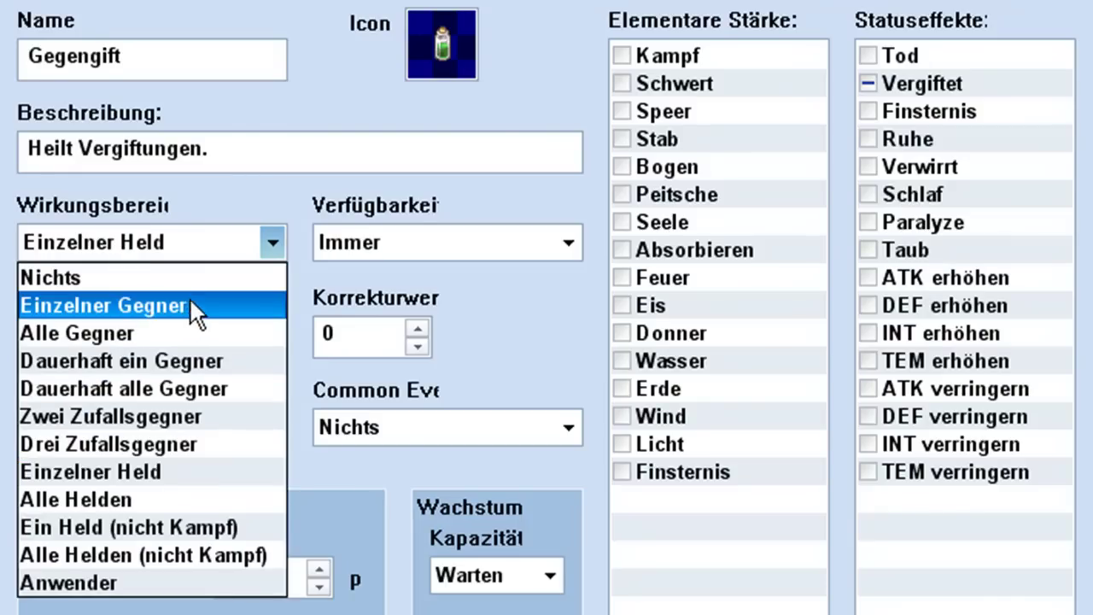
click(524, 72)
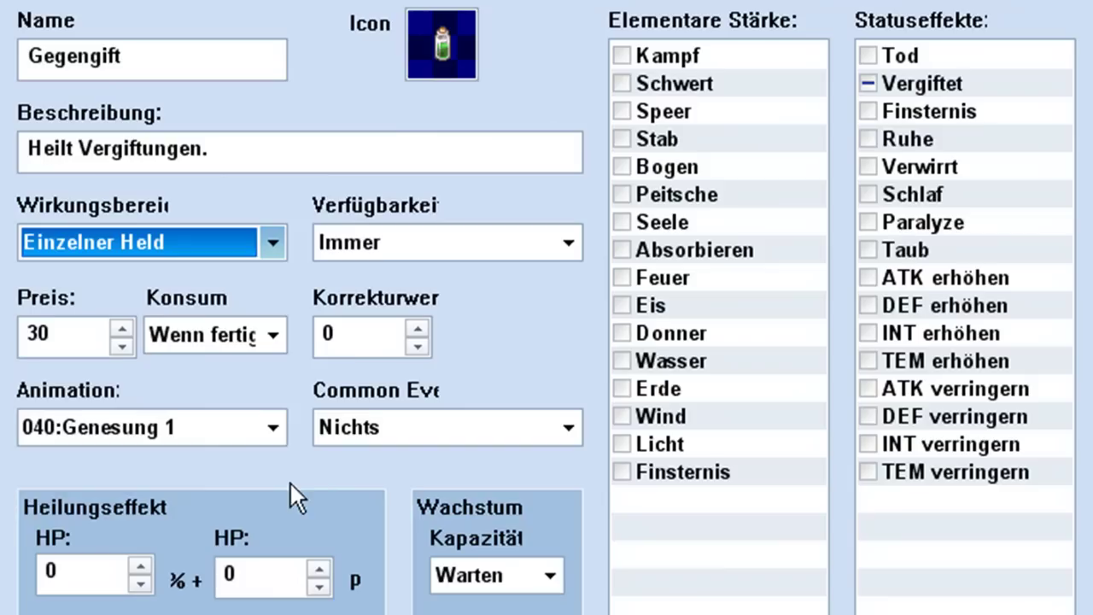
click(439, 247)
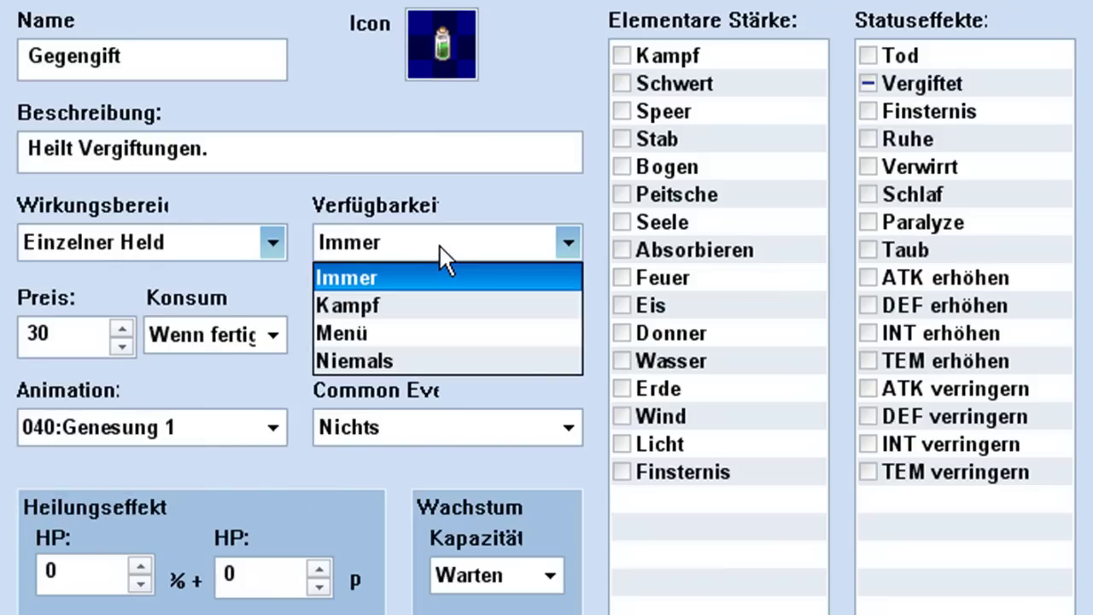
click(555, 100)
Look at the item's price and browse through further items to compare their prices.
double_click(70, 338)
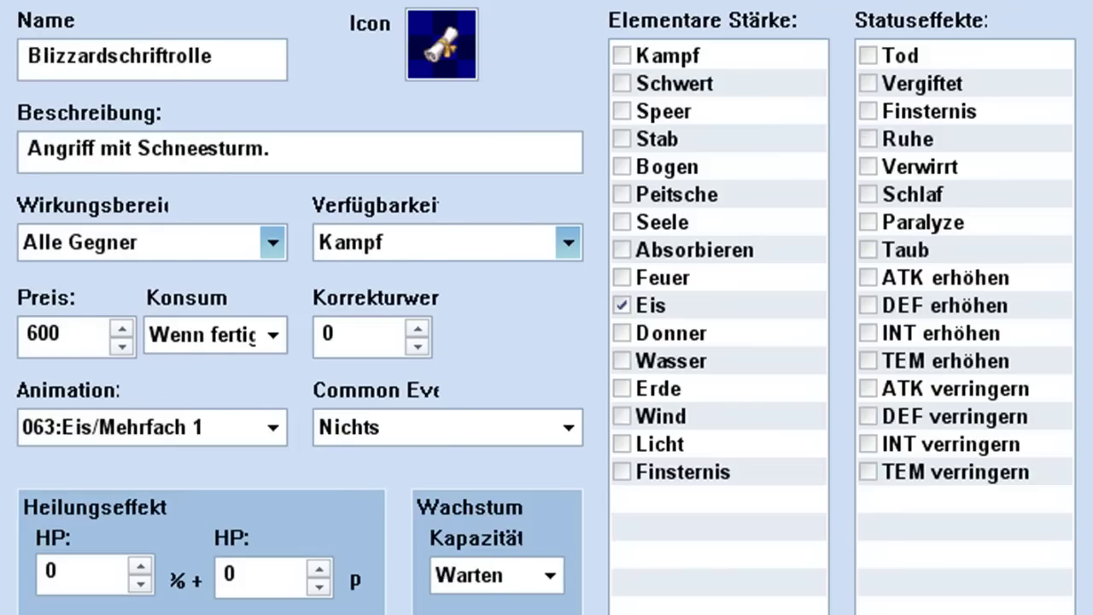
key(Down)
key(Down)
key(Down)
key(Down)
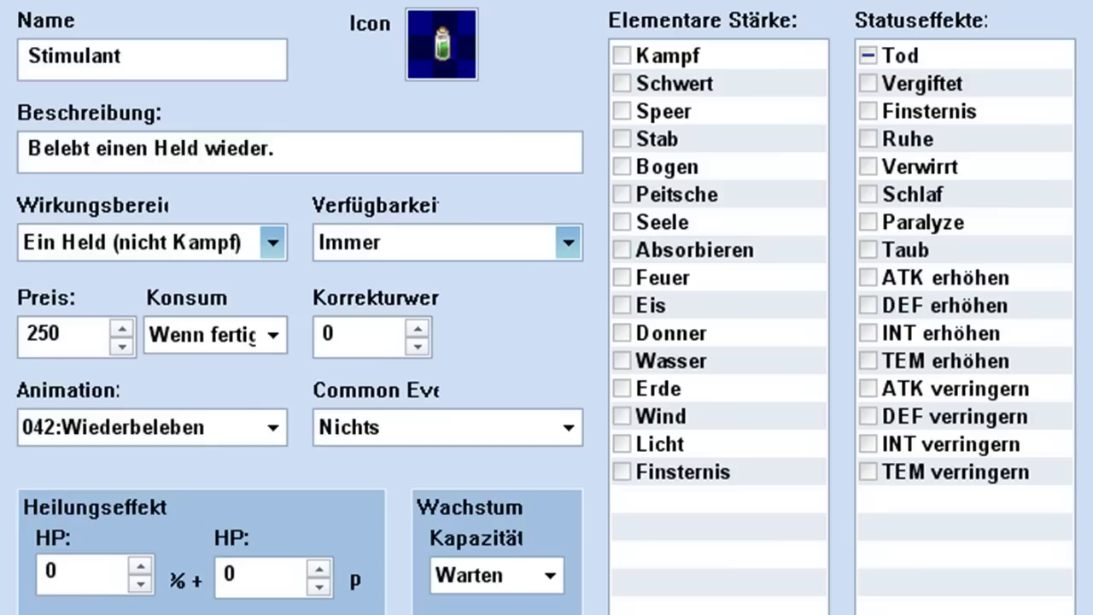
Examine the consumption (Konsum) options and the list of available animations for the Magisches Wasser item.
click(216, 333)
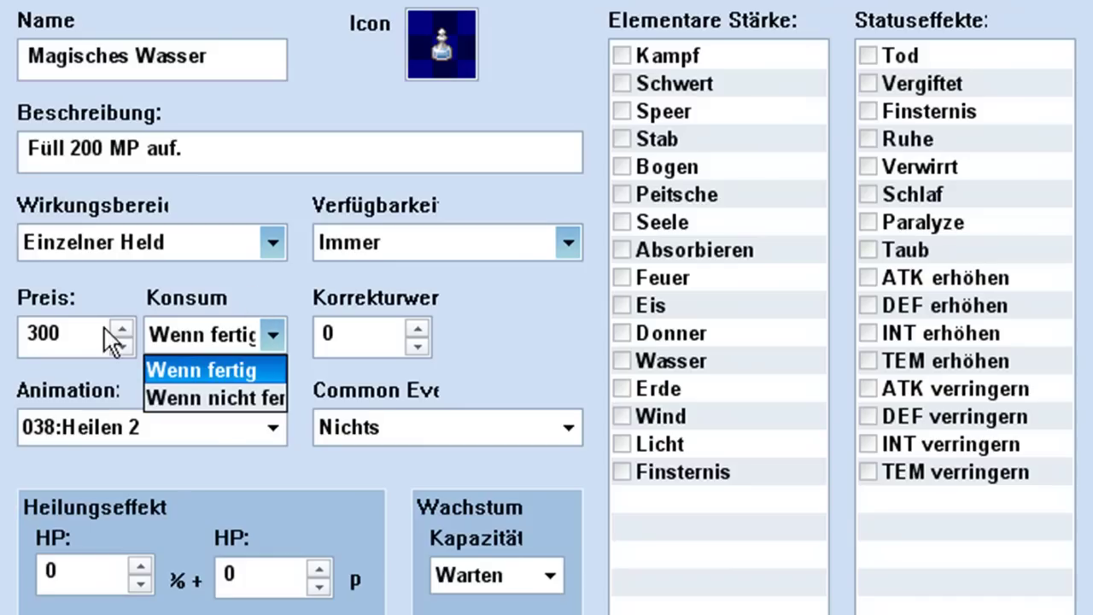
click(478, 333)
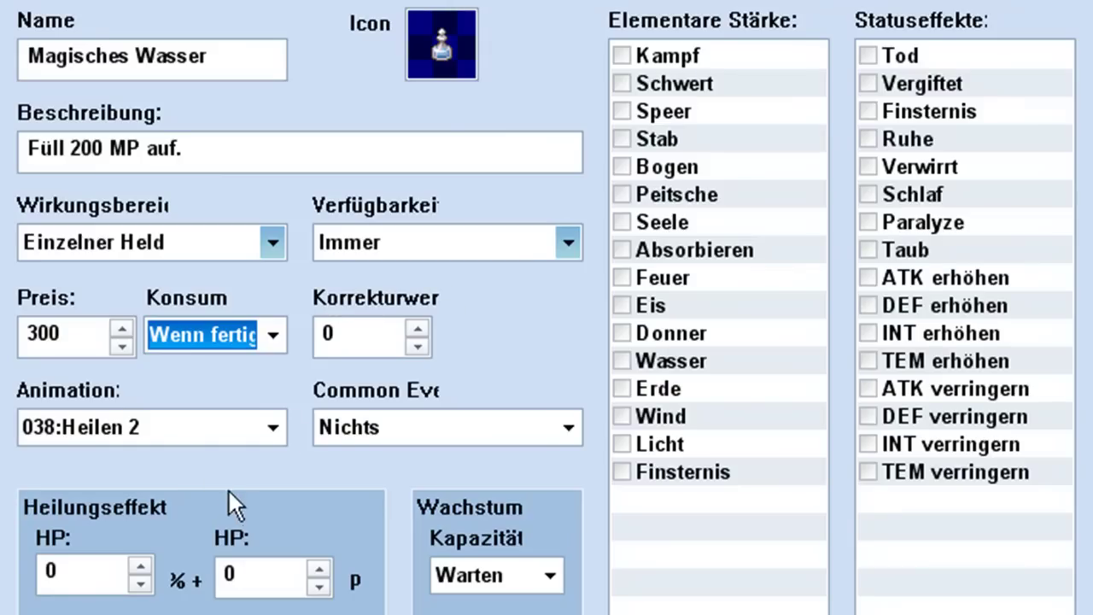
click(266, 432)
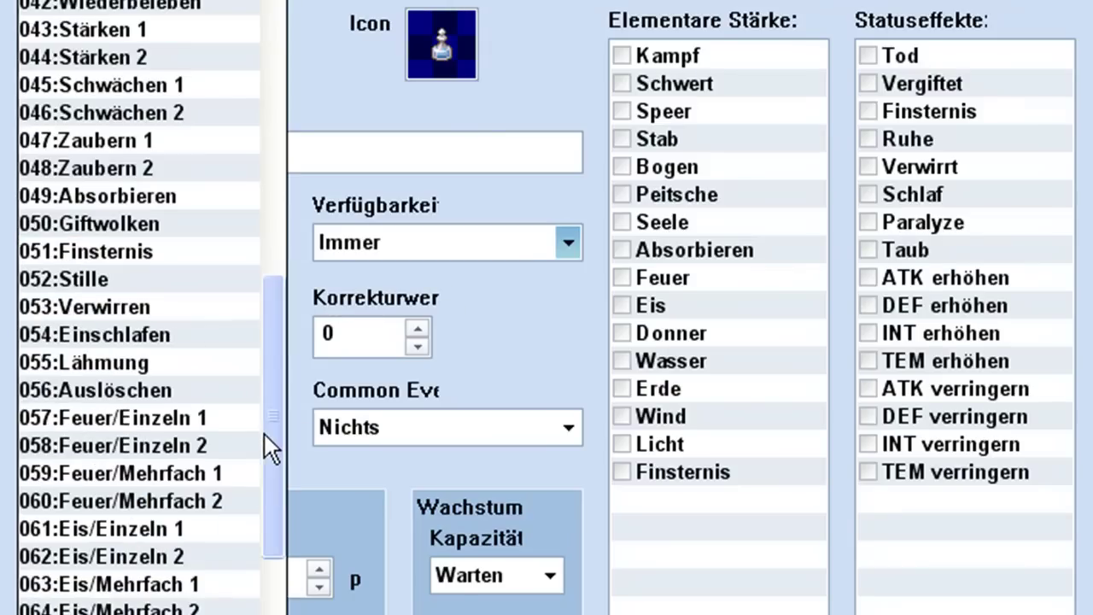
click(523, 344)
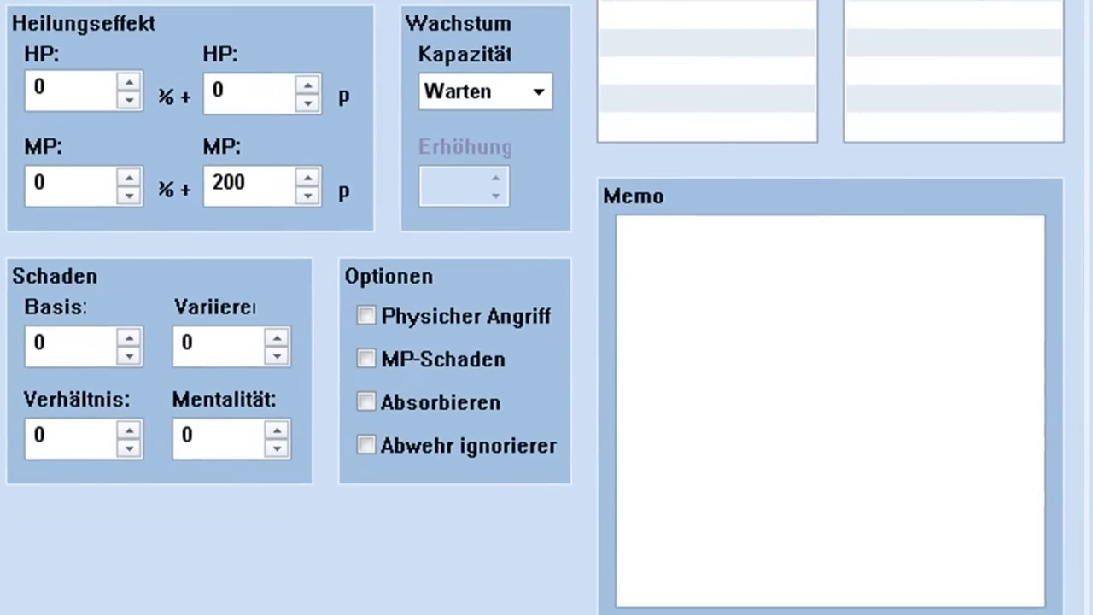
Review the percentage and point values for HP and MP in the healing effect of Magisches Wasser.
double_click(88, 91)
double_click(253, 88)
double_click(88, 82)
double_click(261, 91)
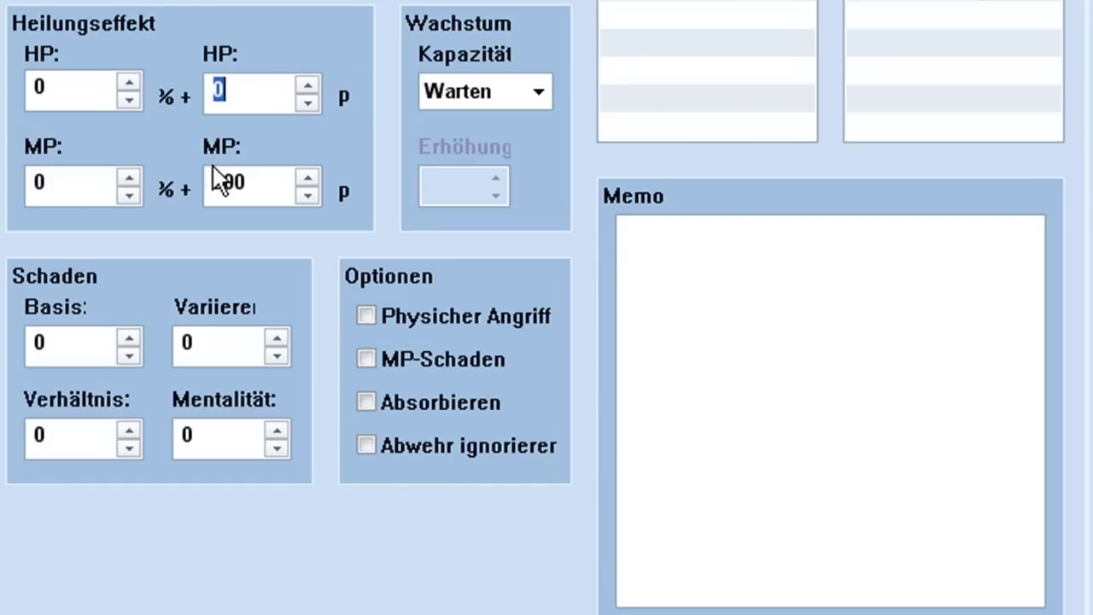
double_click(69, 198)
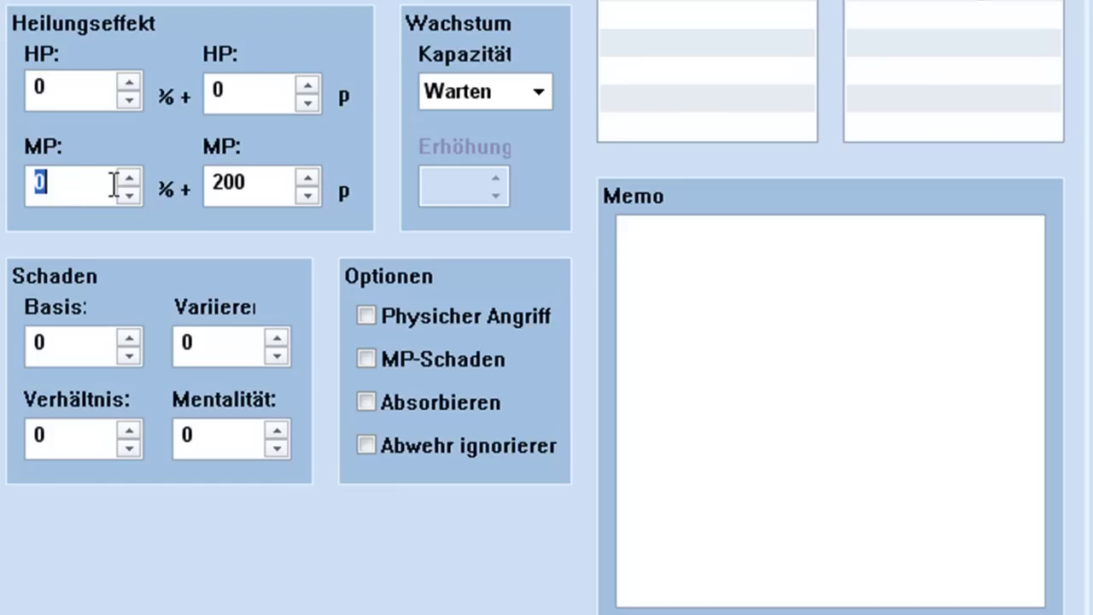
double_click(253, 185)
Inspect the HP and MP healing percentages and the HP point value of the full-recovery item.
double_click(65, 86)
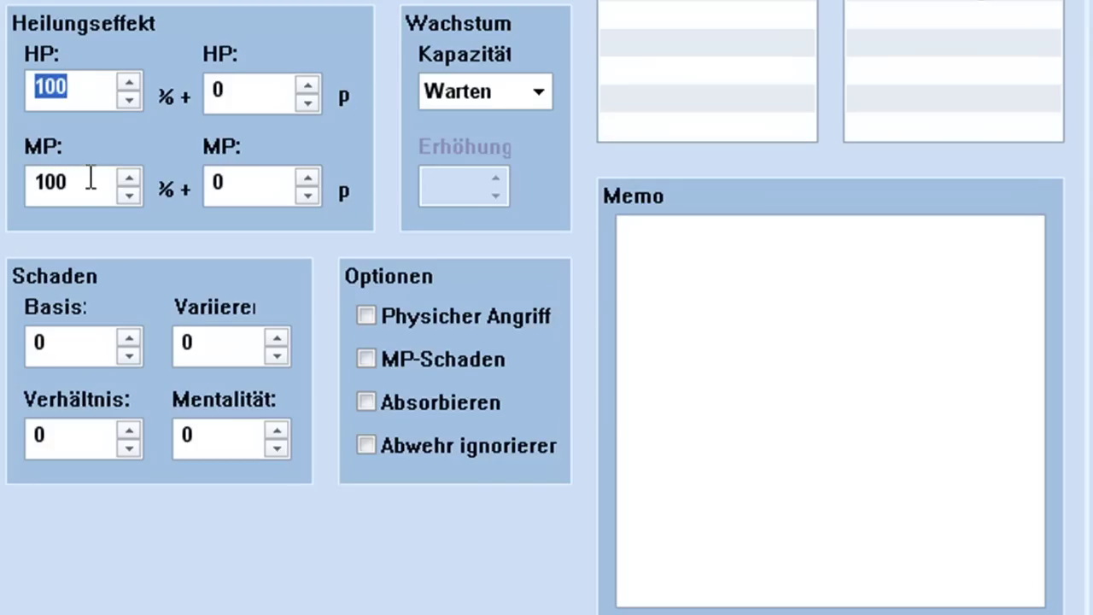
double_click(90, 179)
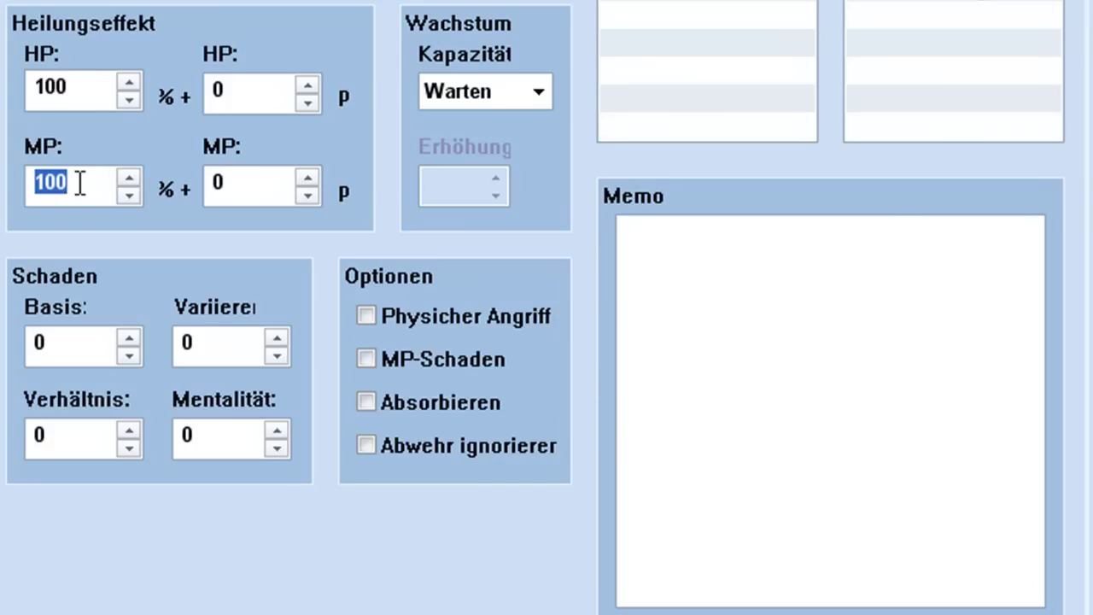
double_click(275, 89)
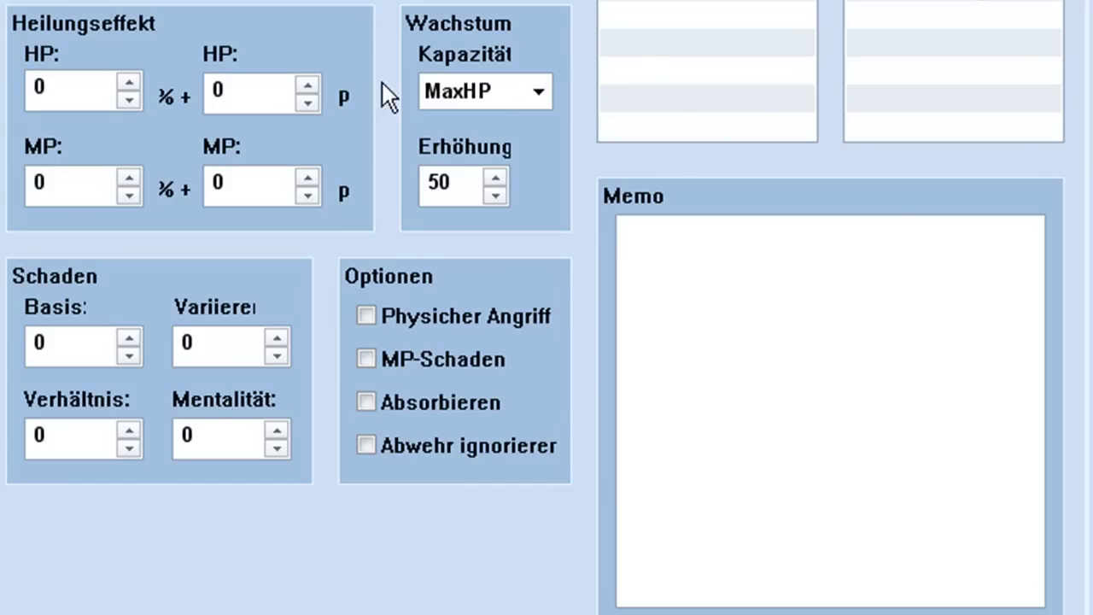
Examine the growth attribute (Kapazität) options and the increase value of the MaxHP-boosting item.
click(461, 93)
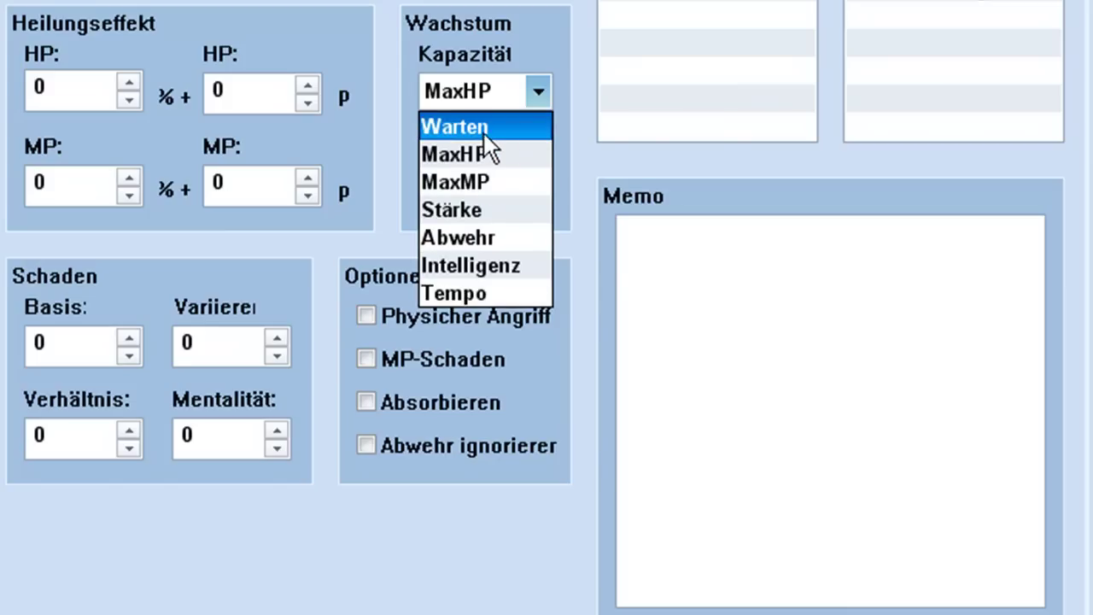
click(651, 158)
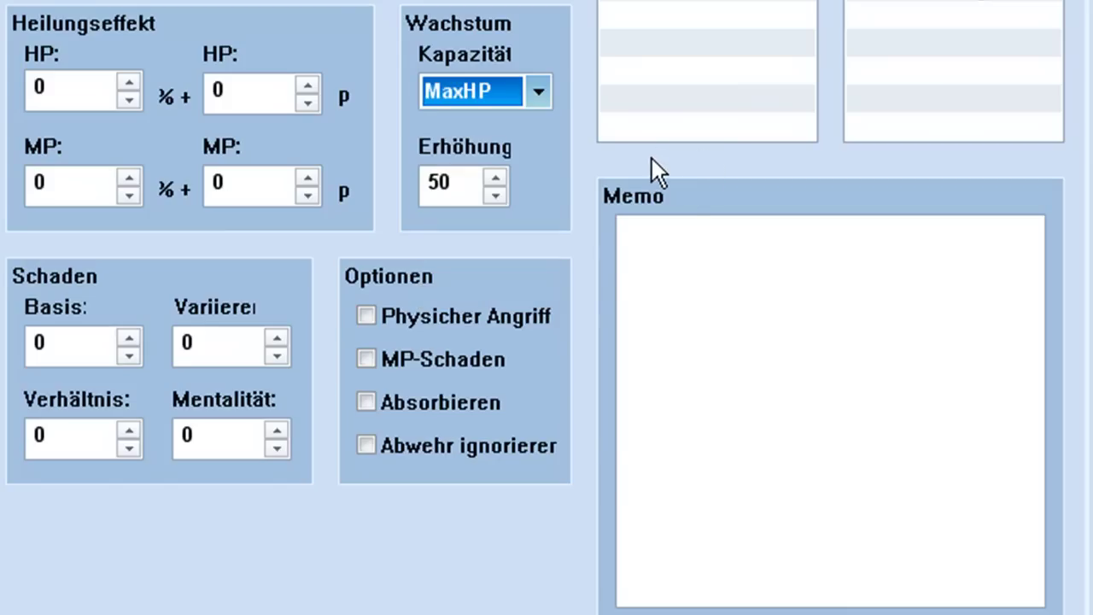
double_click(447, 183)
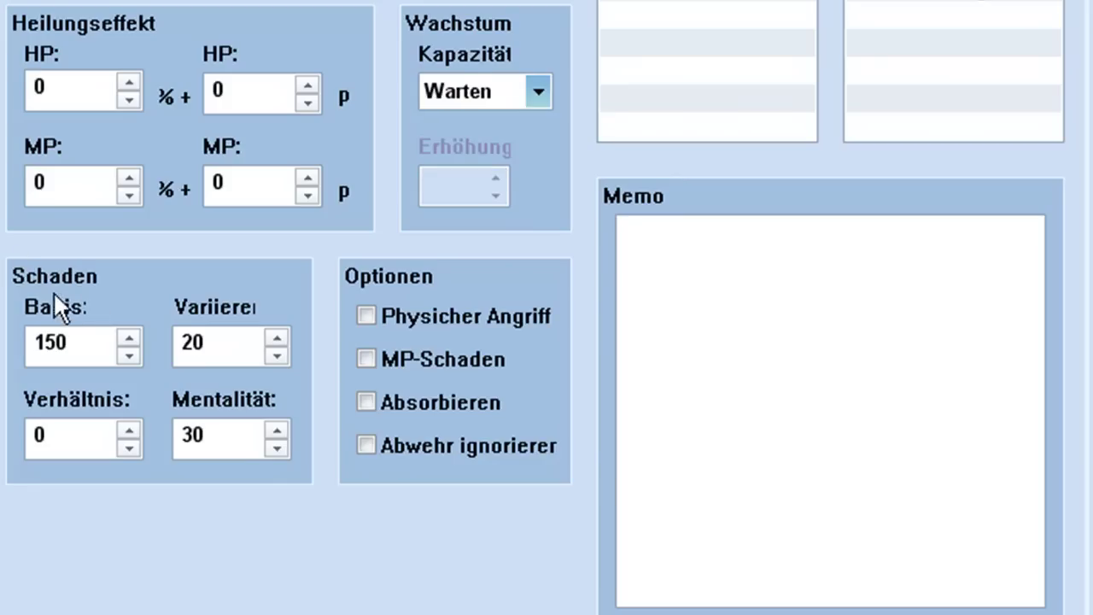
Review the damage settings of Flammenschriftrolle: base, variance, ratio and mentality.
double_click(75, 341)
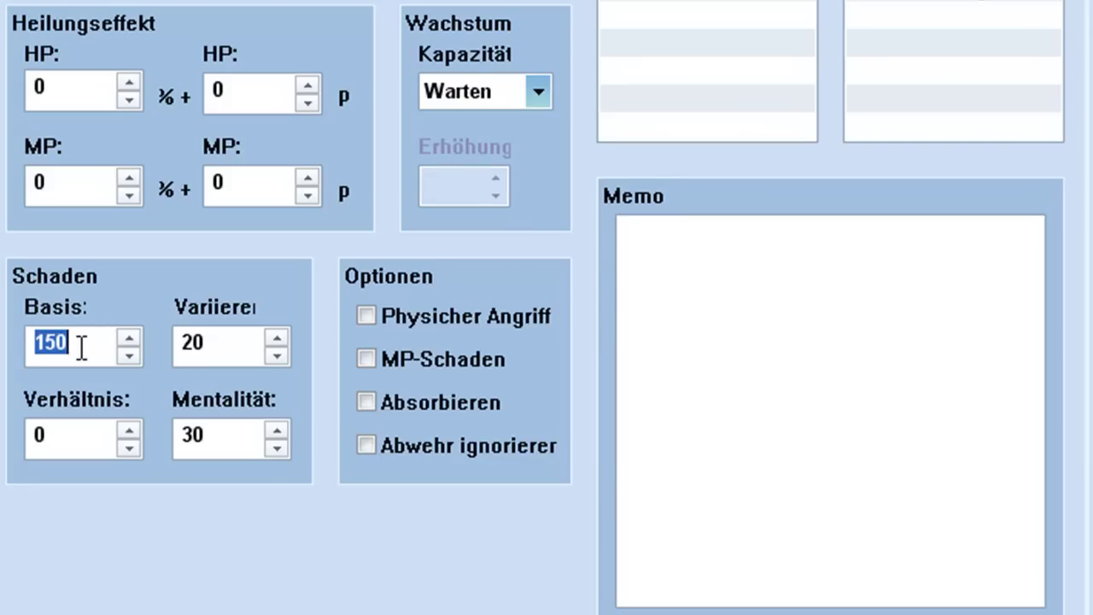
double_click(198, 341)
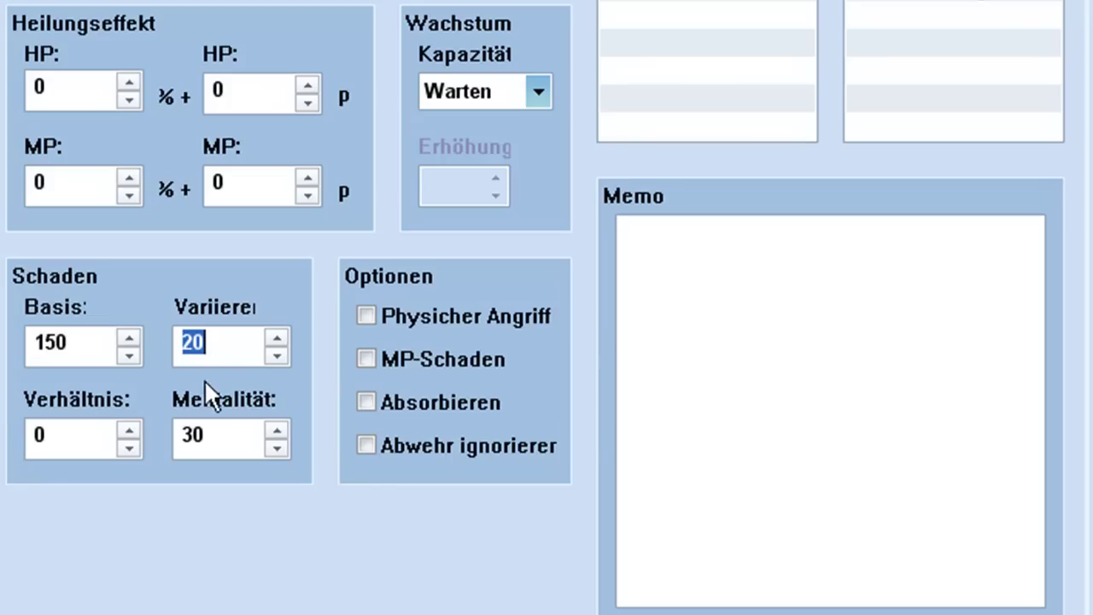
double_click(40, 435)
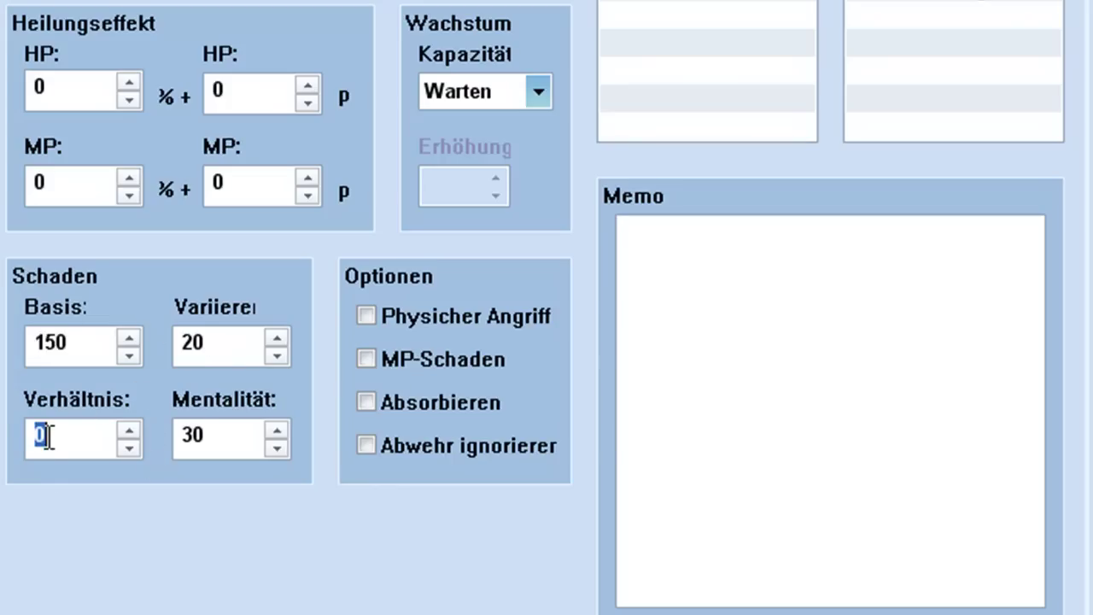
double_click(205, 435)
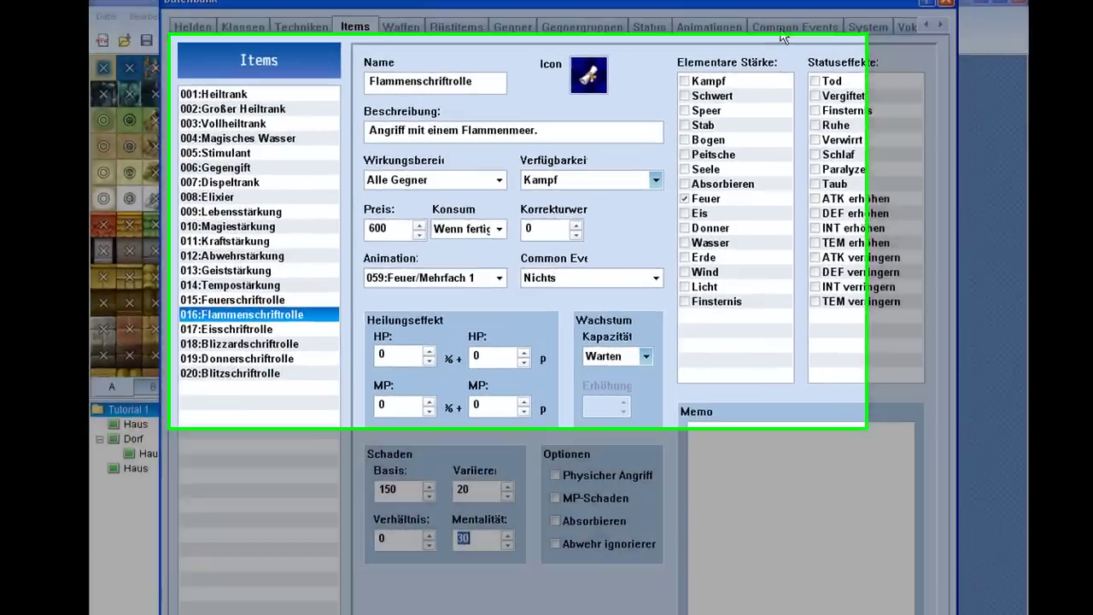
Open the Common Events section of the database, look through several empty entries and select event 001.
click(739, 36)
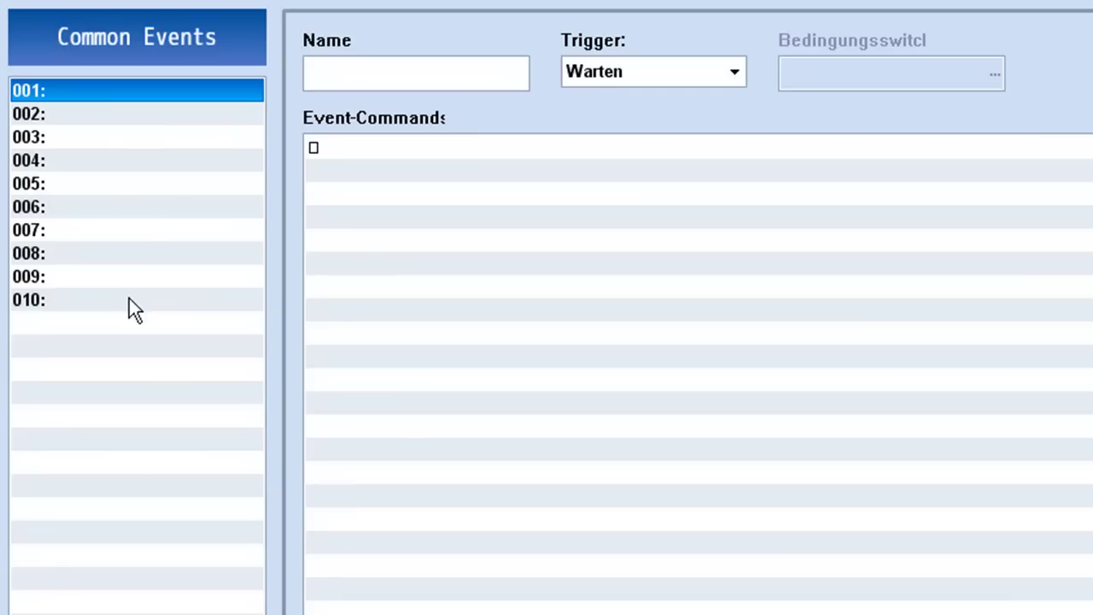
click(161, 141)
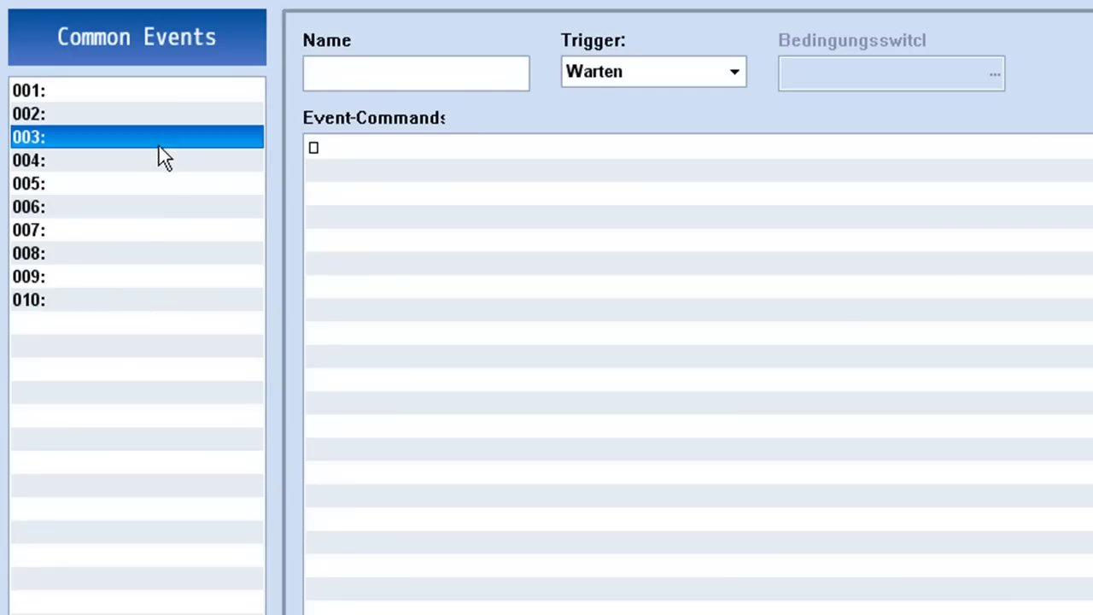
click(138, 186)
click(375, 152)
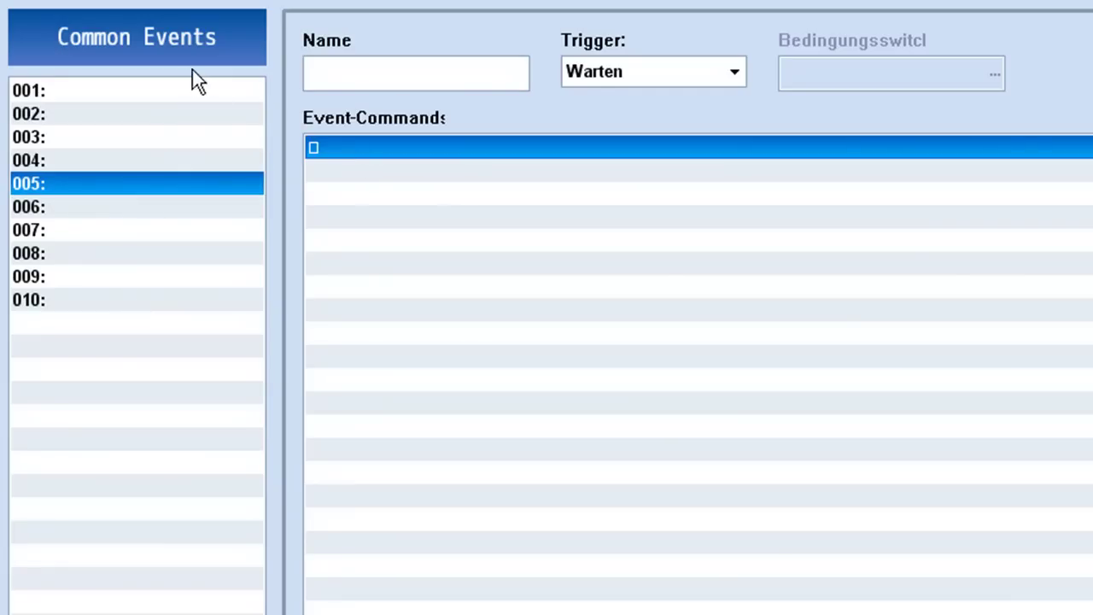
click(185, 91)
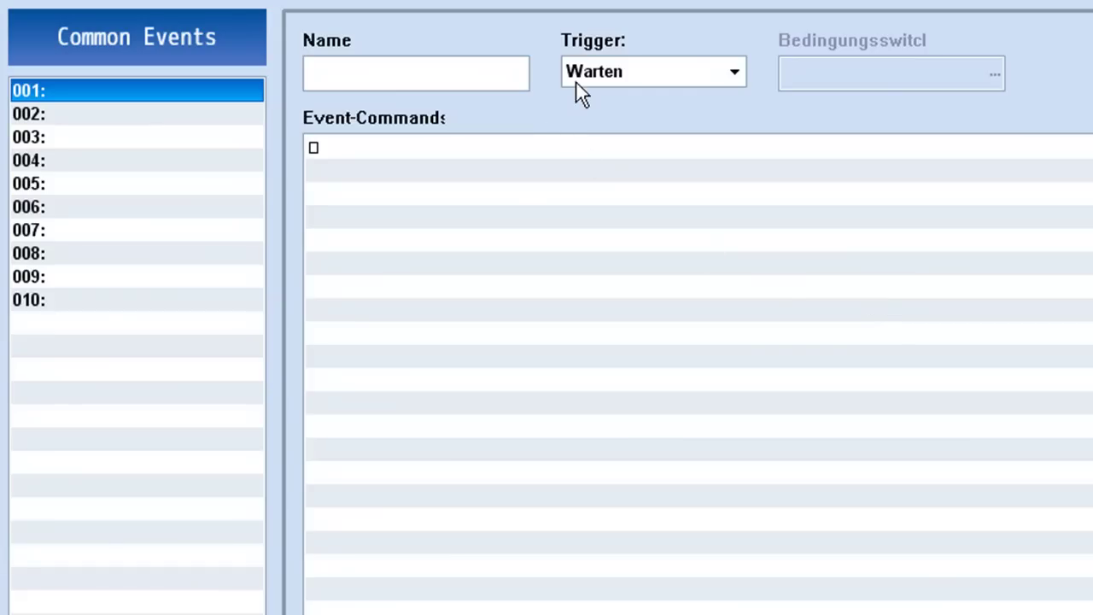
Set the trigger of common event 001 to Automatisch and change it to Paralleler Prozess.
click(663, 70)
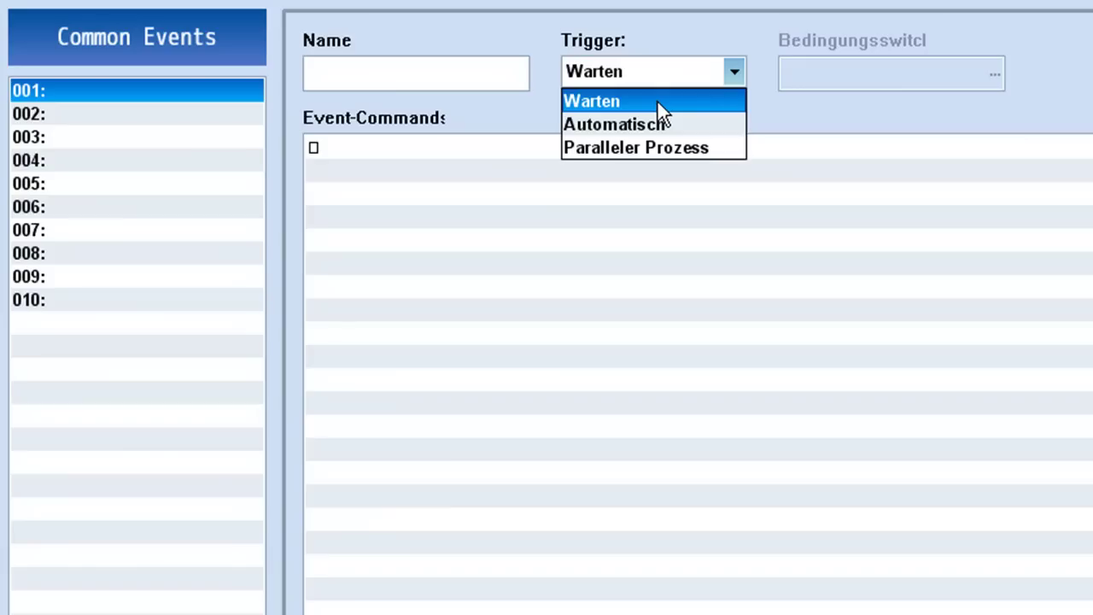
click(654, 123)
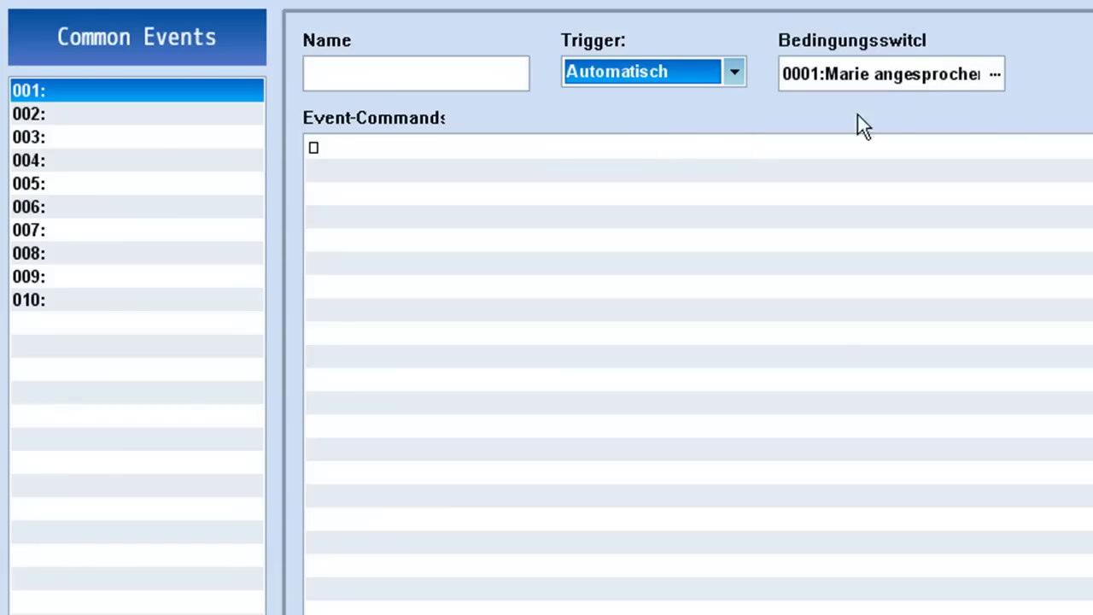
click(666, 77)
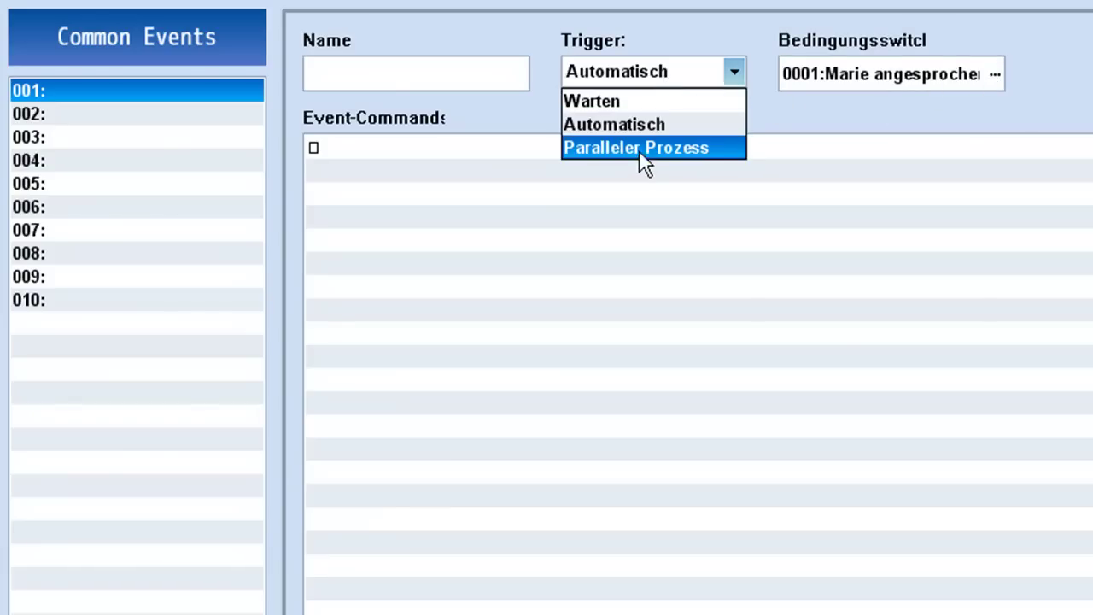
click(640, 149)
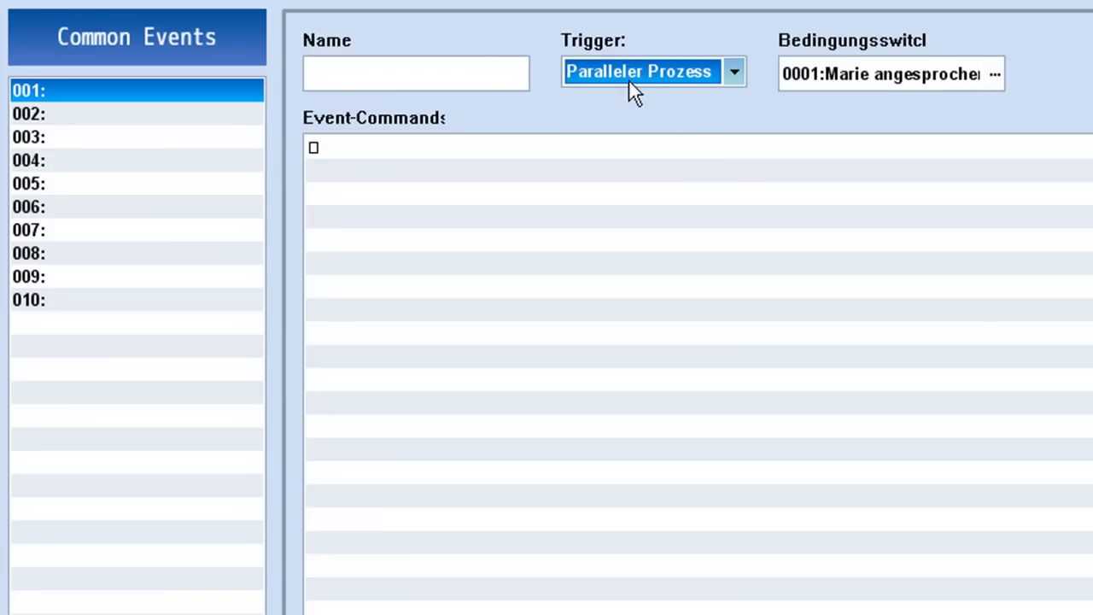
Name switch 0012 "Held ist draußen" and assign it as the condition switch of common event 001.
click(995, 74)
click(660, 484)
text(Held ist draußen)
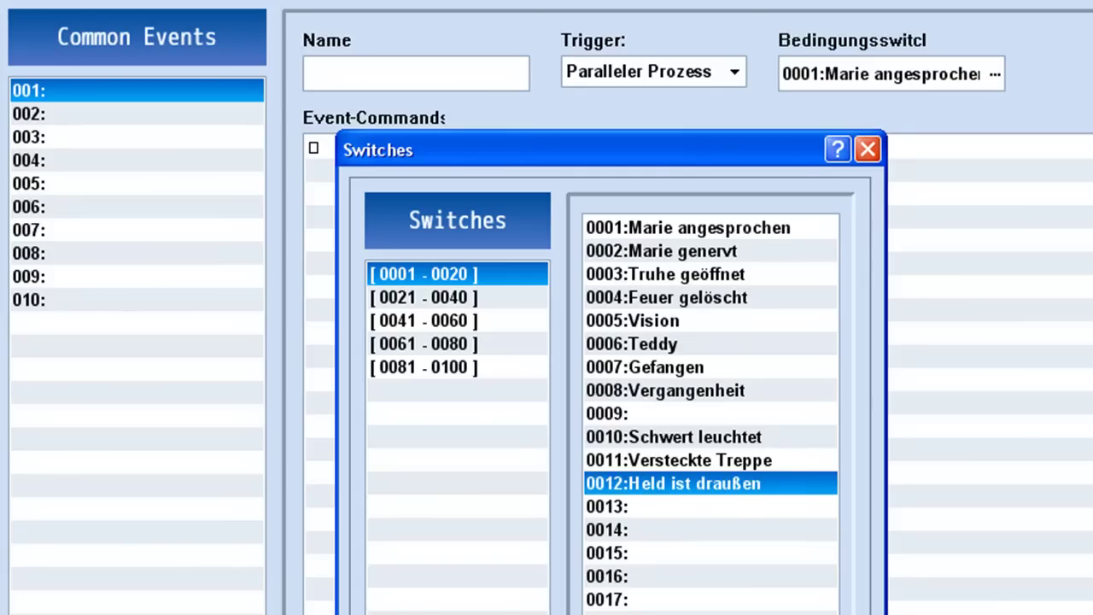
key(Return)
Add a Wettereffekte command with the Sturm effect at strength 5 to common event 001.
double_click(490, 202)
click(637, 164)
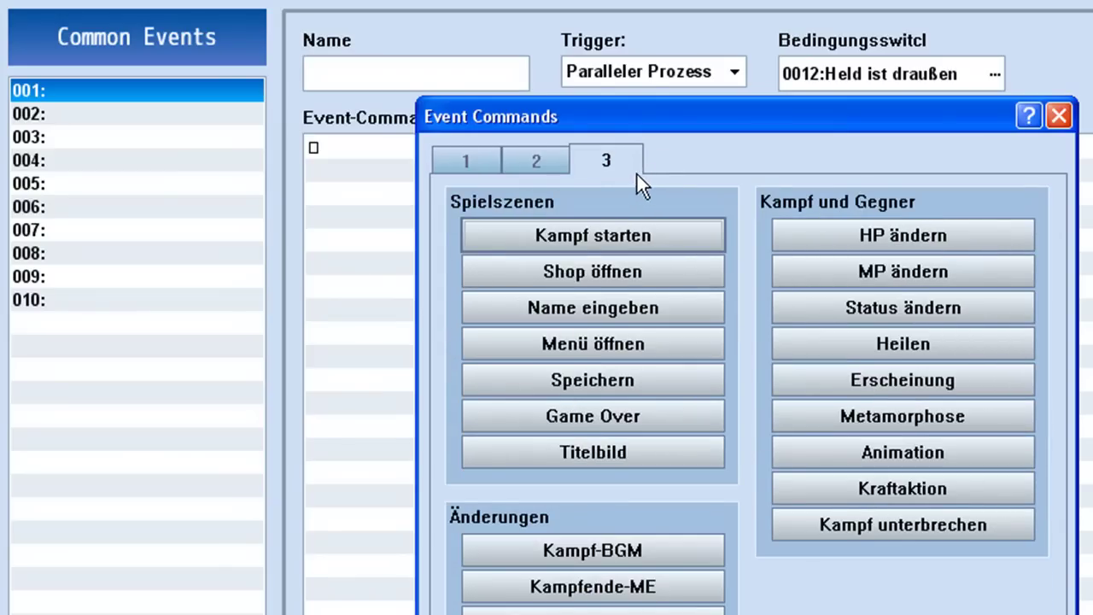
click(538, 162)
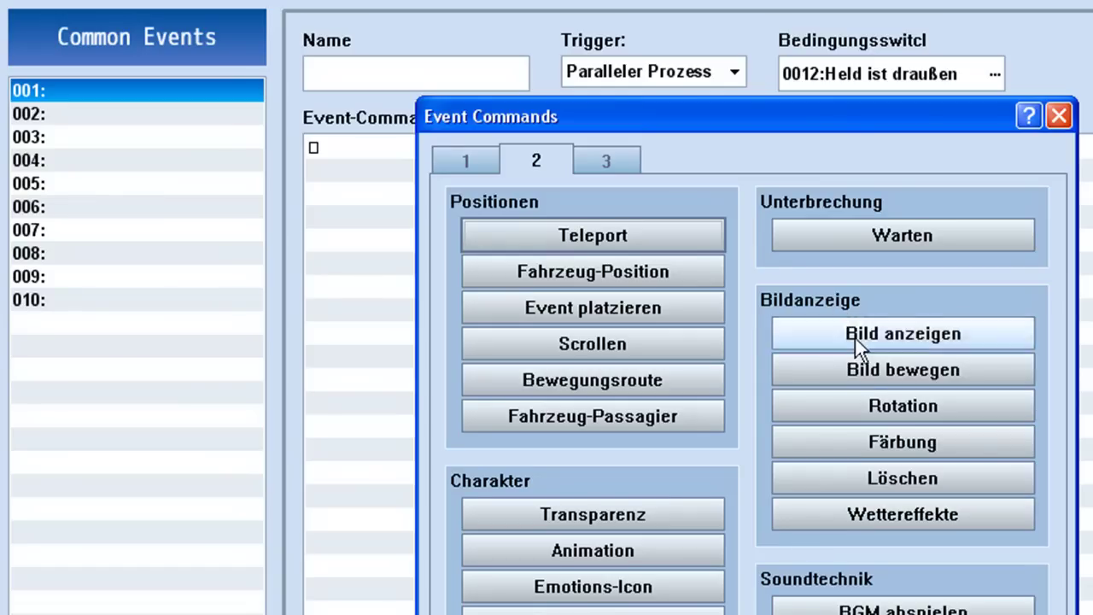
click(957, 513)
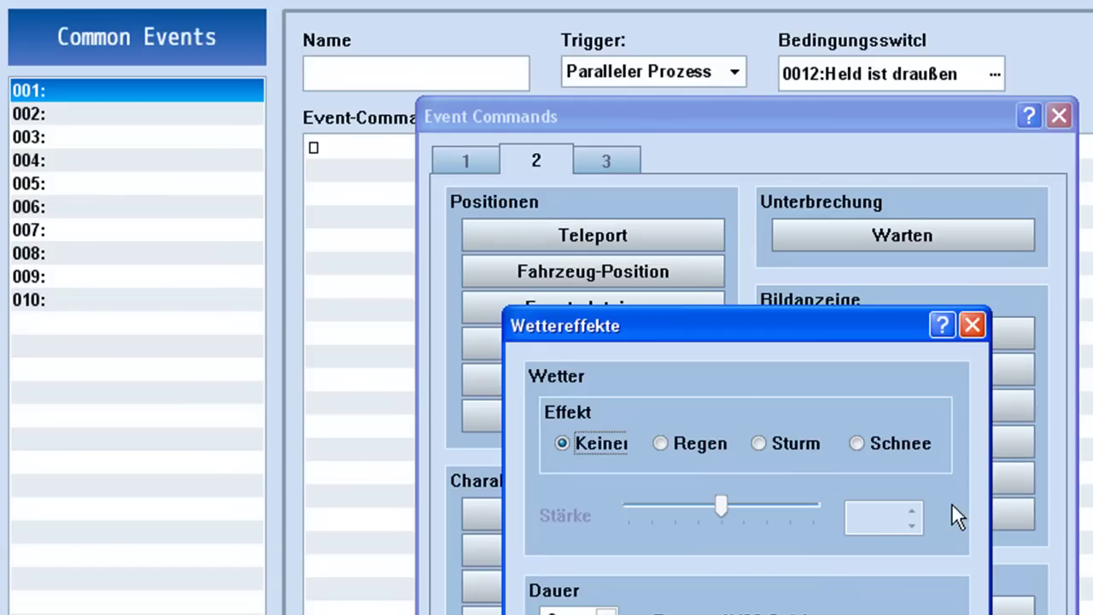
click(701, 444)
click(790, 443)
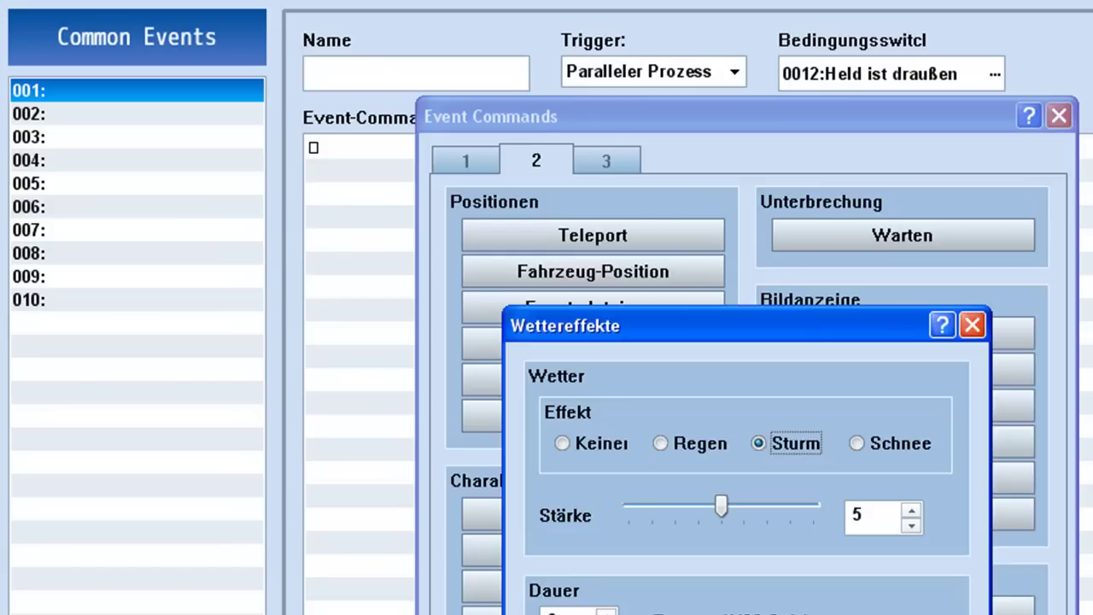
key(Return)
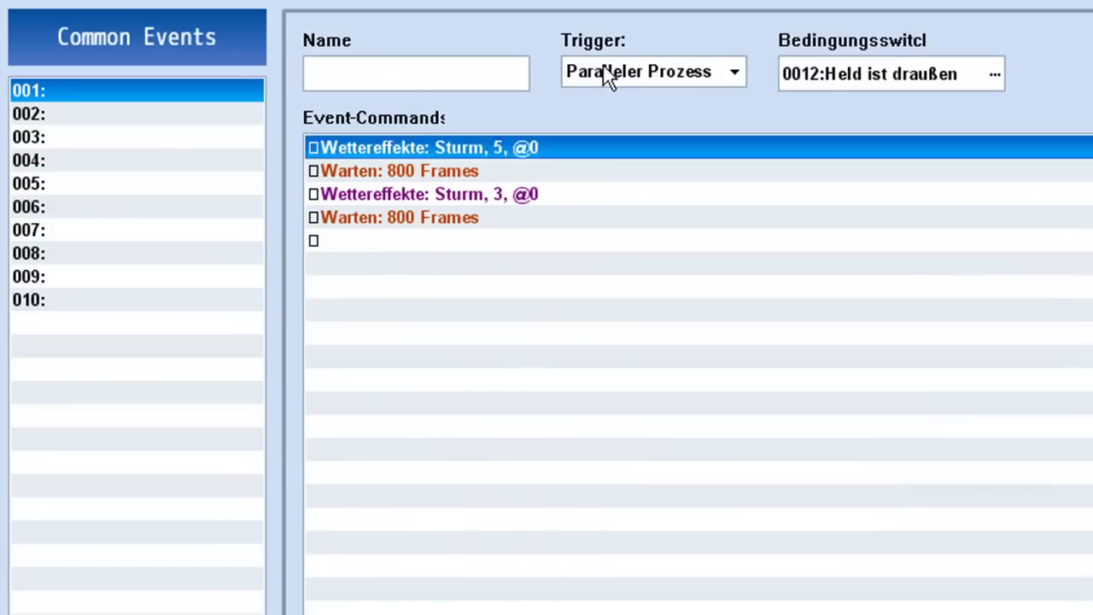
Set the trigger of common event 001 to Warten and delete all its weather and wait commands.
click(606, 73)
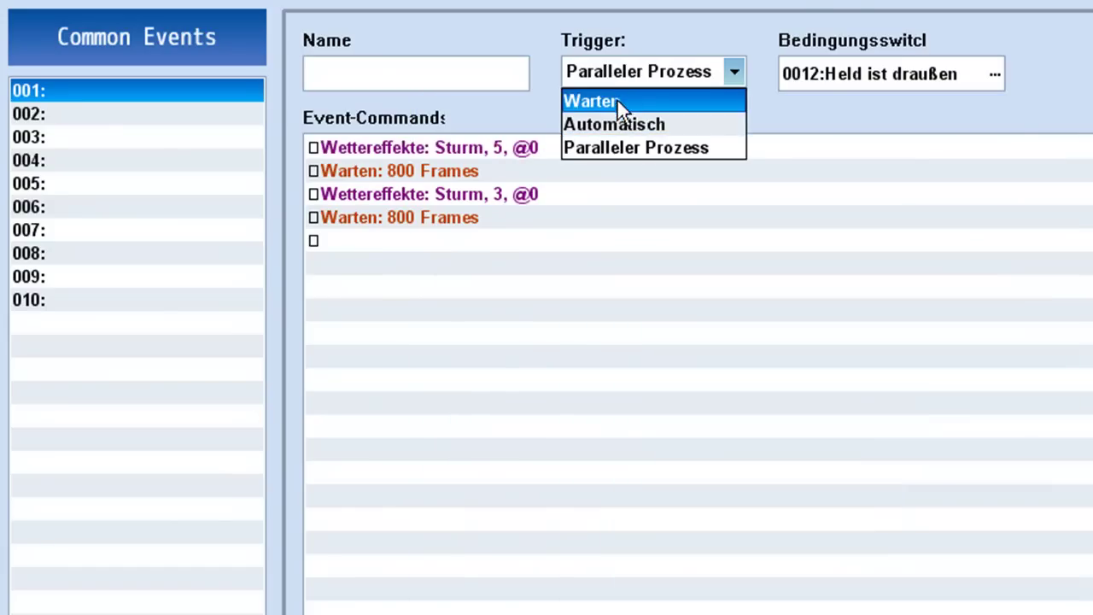
click(617, 101)
click(499, 149)
key(Delete)
key(Delete)
key(Delete)
key(Delete)
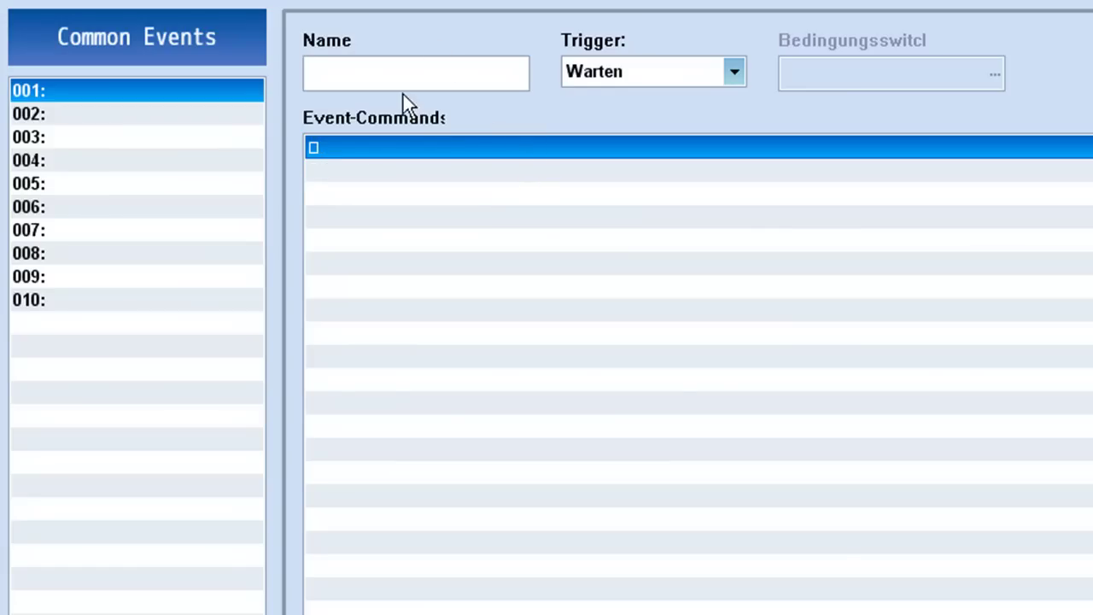
Add a message command with the text "Soll \n[1] Giftangriff lernen?" to common event 001.
click(398, 76)
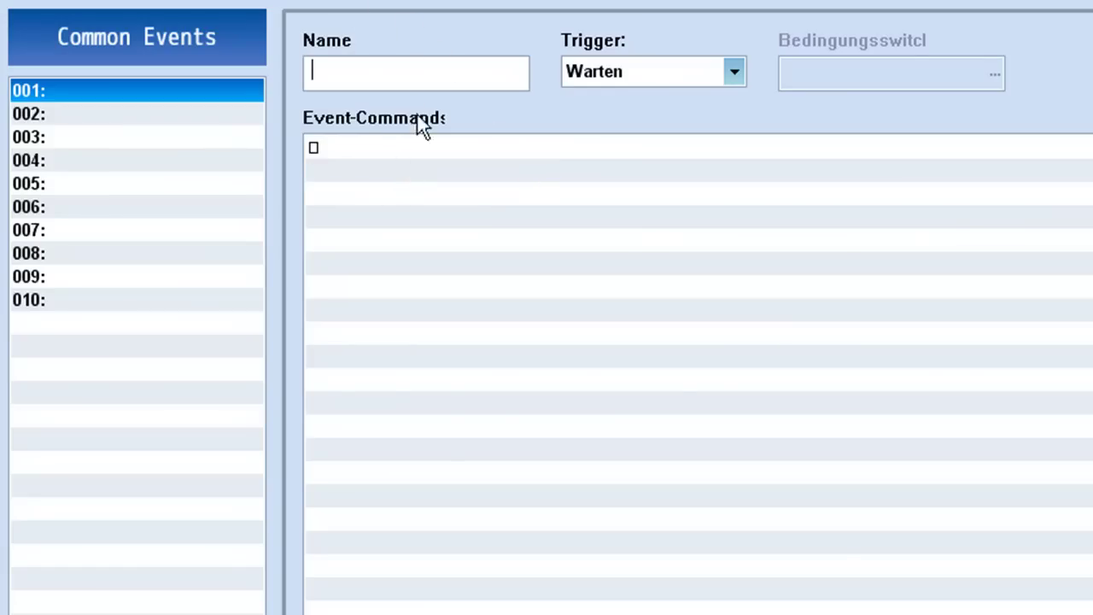
double_click(365, 155)
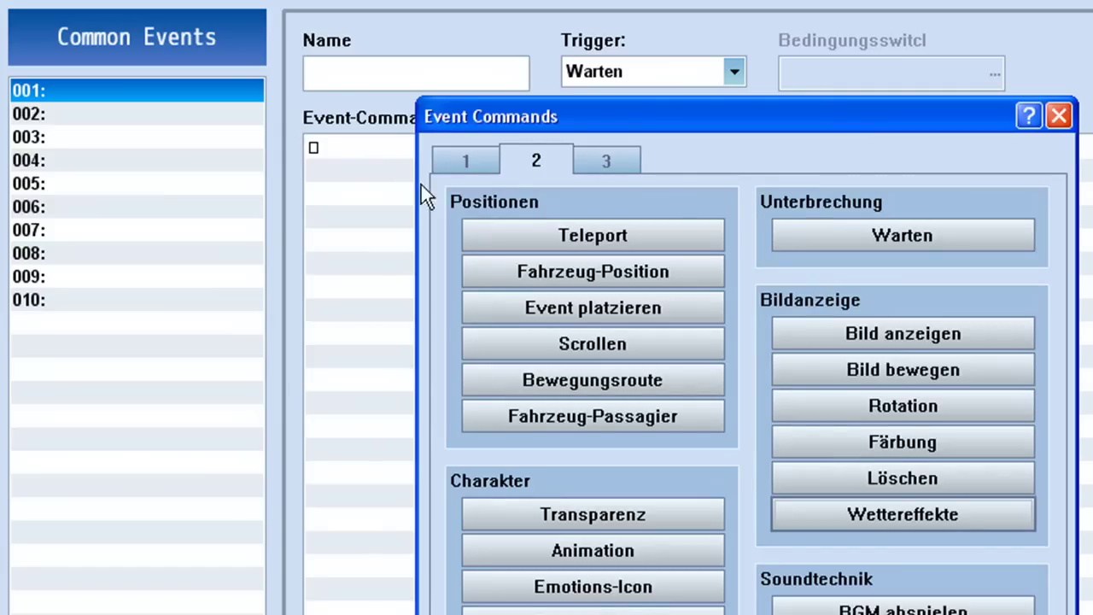
click(483, 160)
click(500, 234)
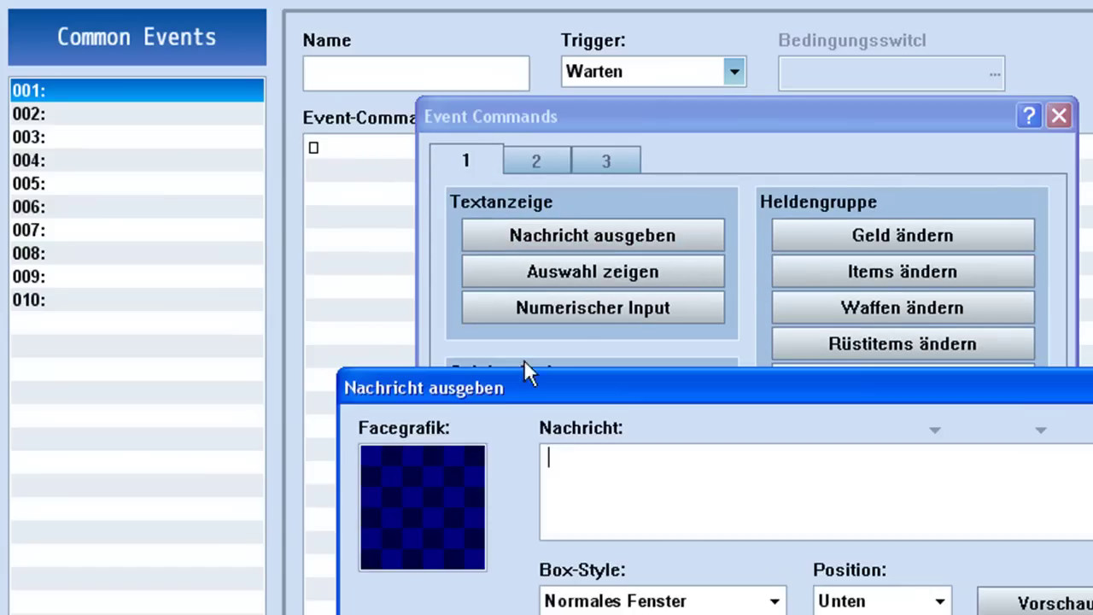
text(Soll \n [1])
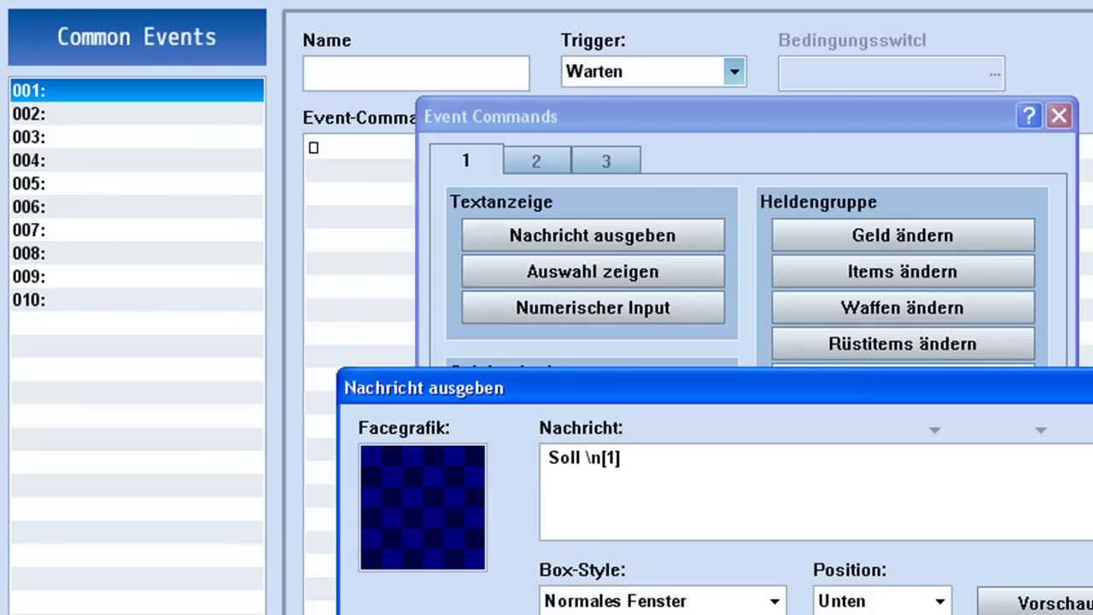
text( Gi)
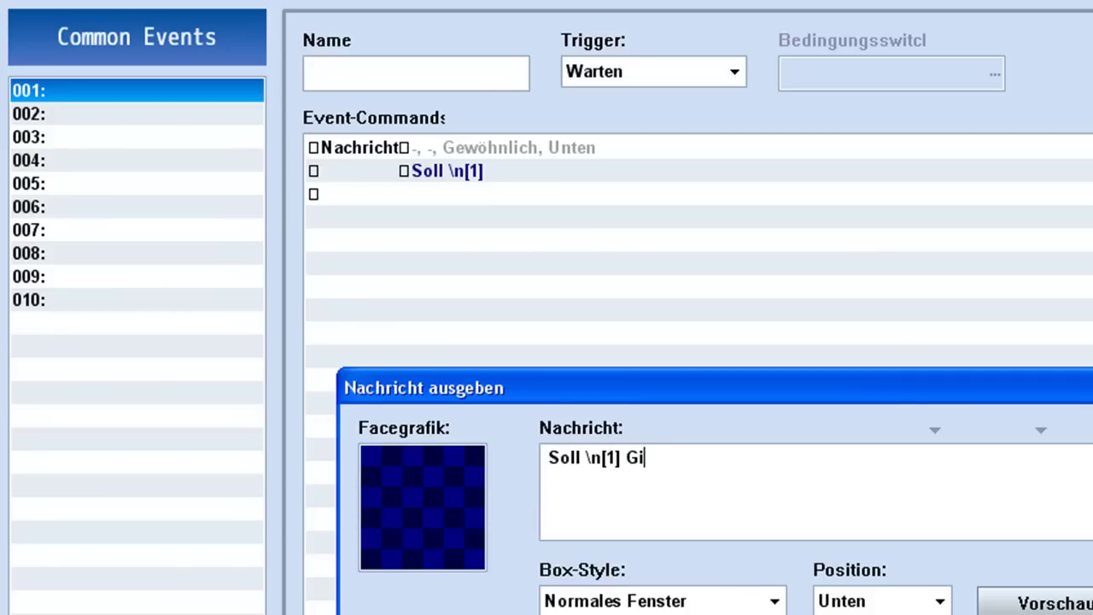
text(ftangriff lernen?)
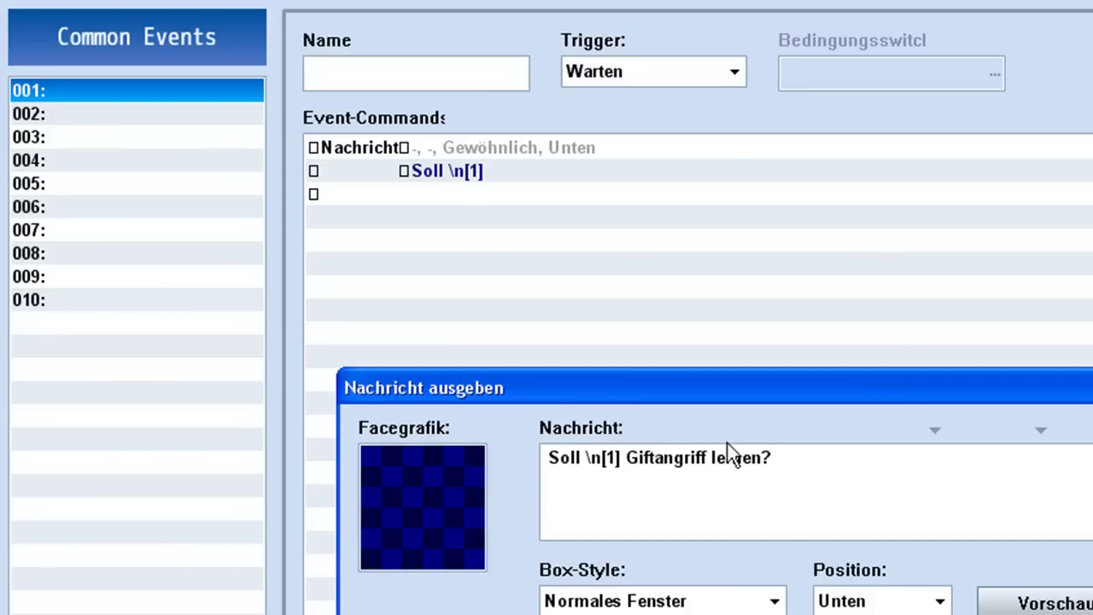
key(ctrl+Return)
Add a choice command below the message with the options Ja and Nein, cancelling to Nr 2.
double_click(468, 196)
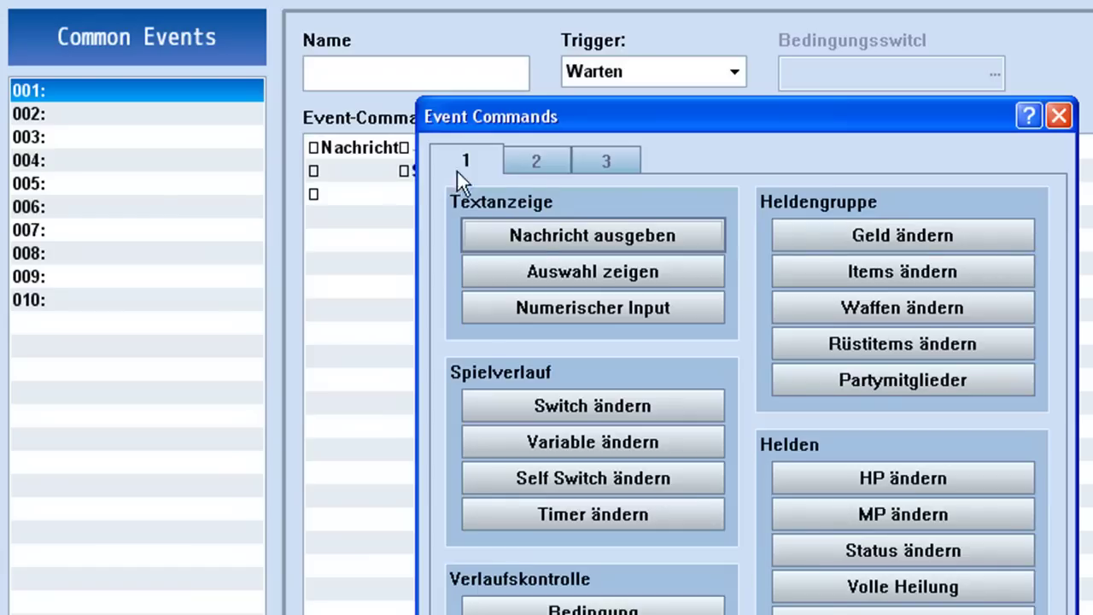
click(559, 271)
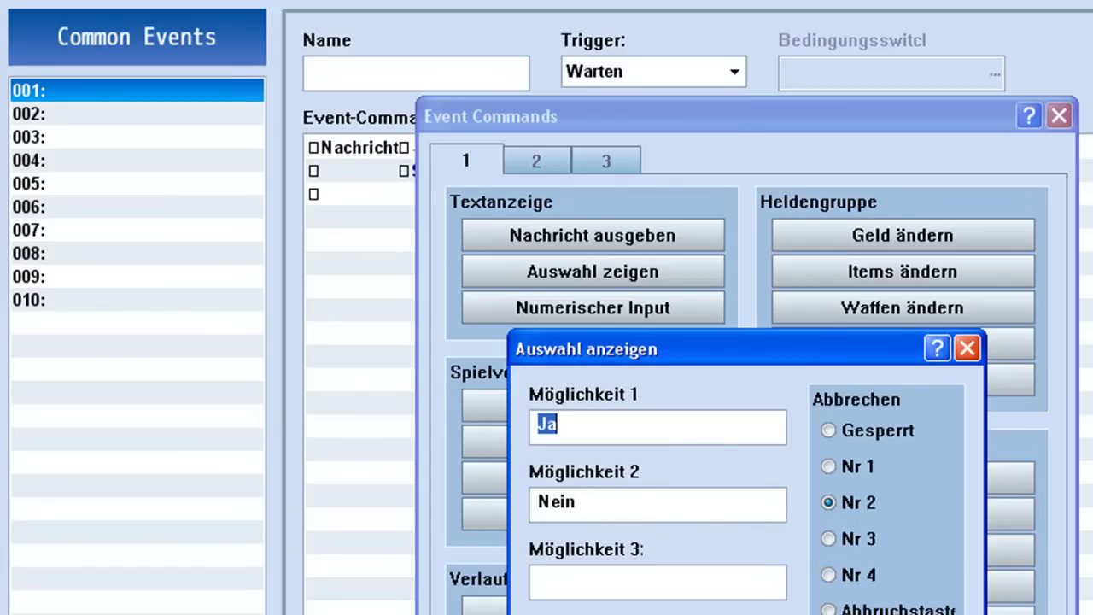
key(Return)
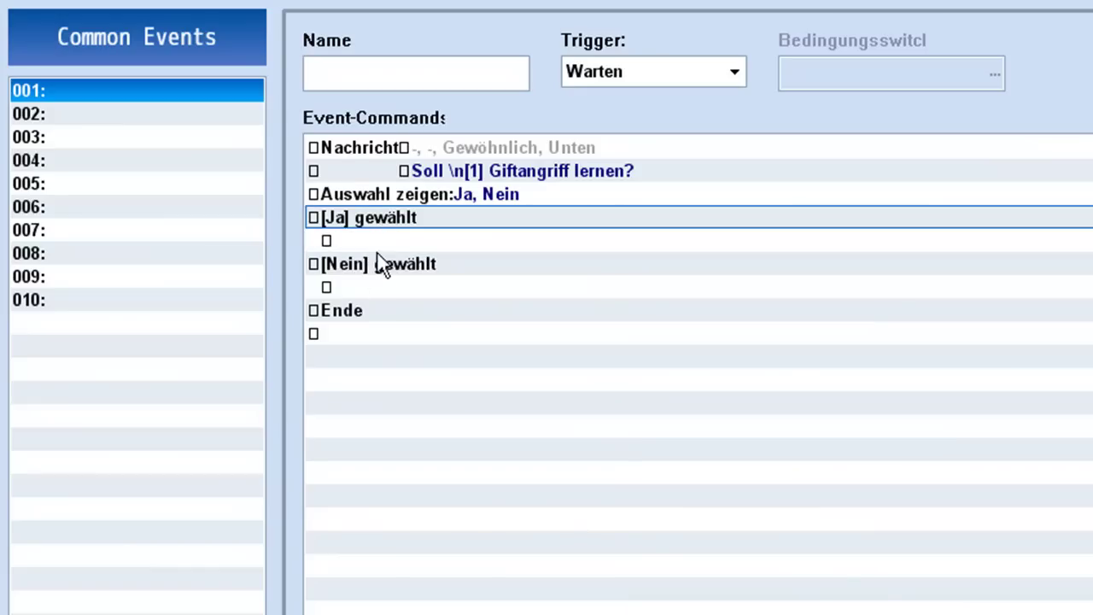
In the Ja branch, add a Techniken command that makes hero 001 learn Giftangriff.
click(376, 288)
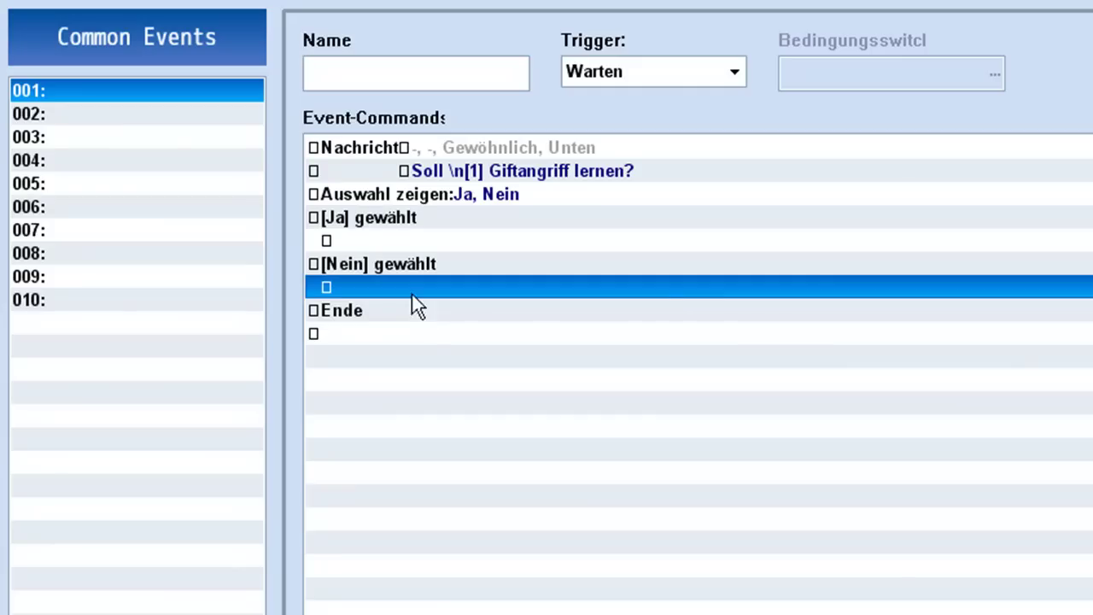
click(379, 242)
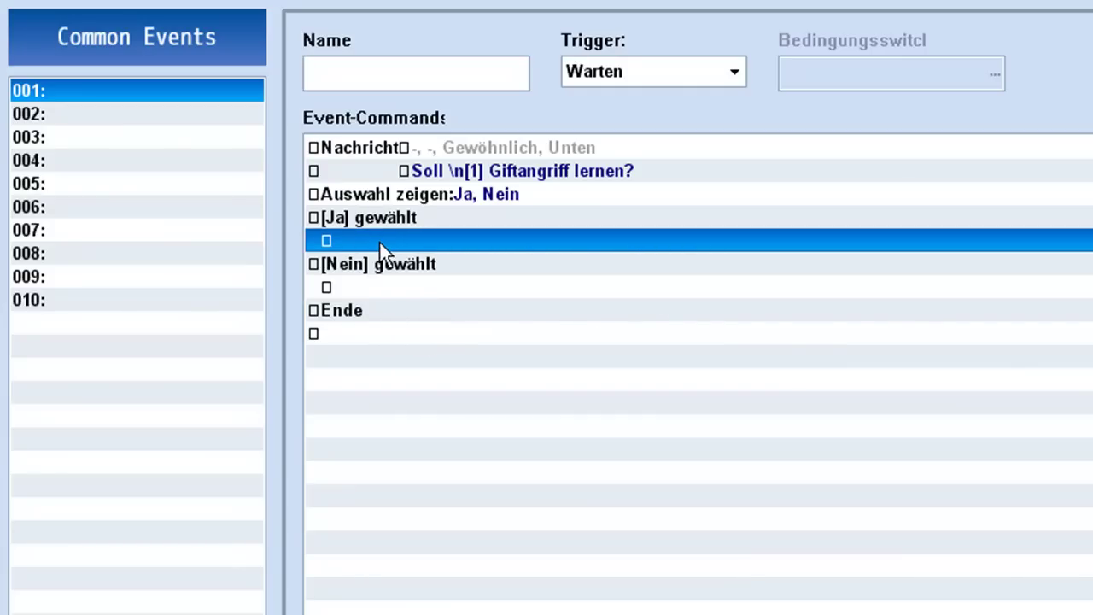
double_click(379, 243)
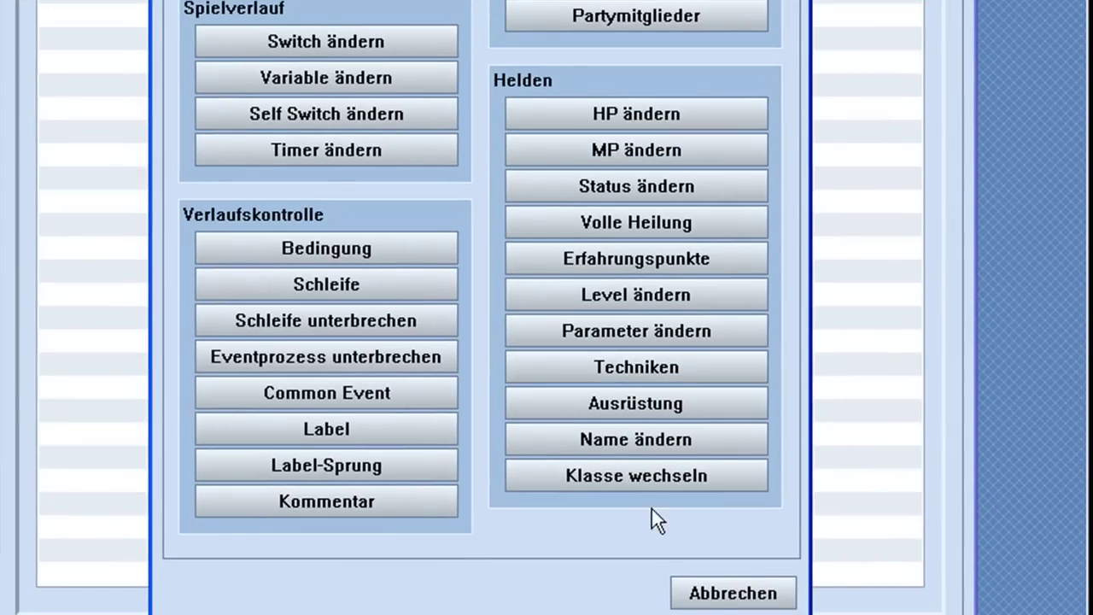
click(628, 369)
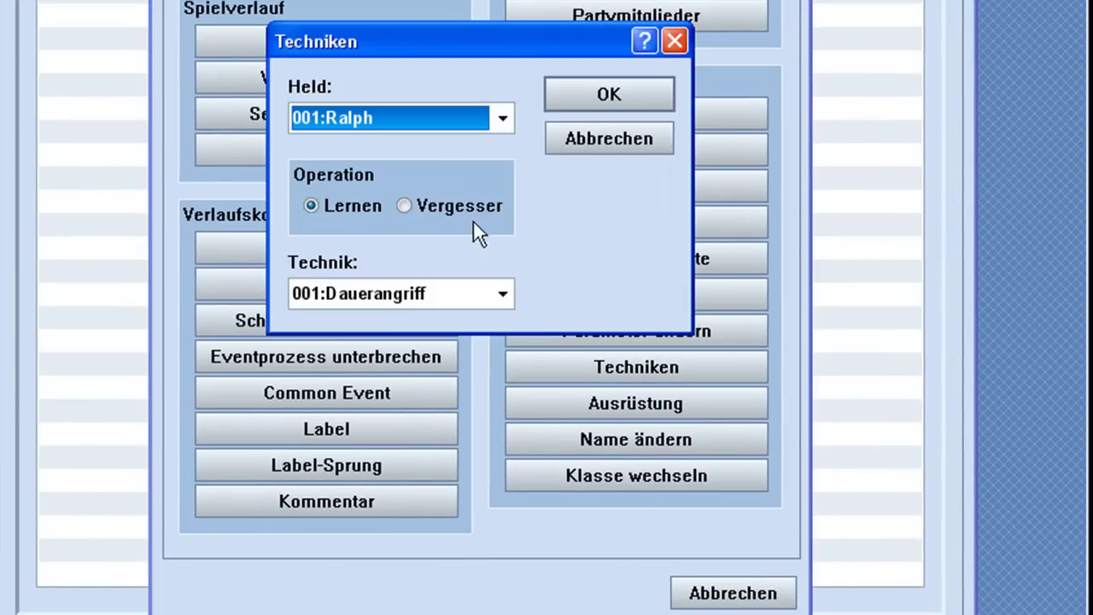
double_click(487, 119)
click(440, 293)
scroll(440, 293, down, 3)
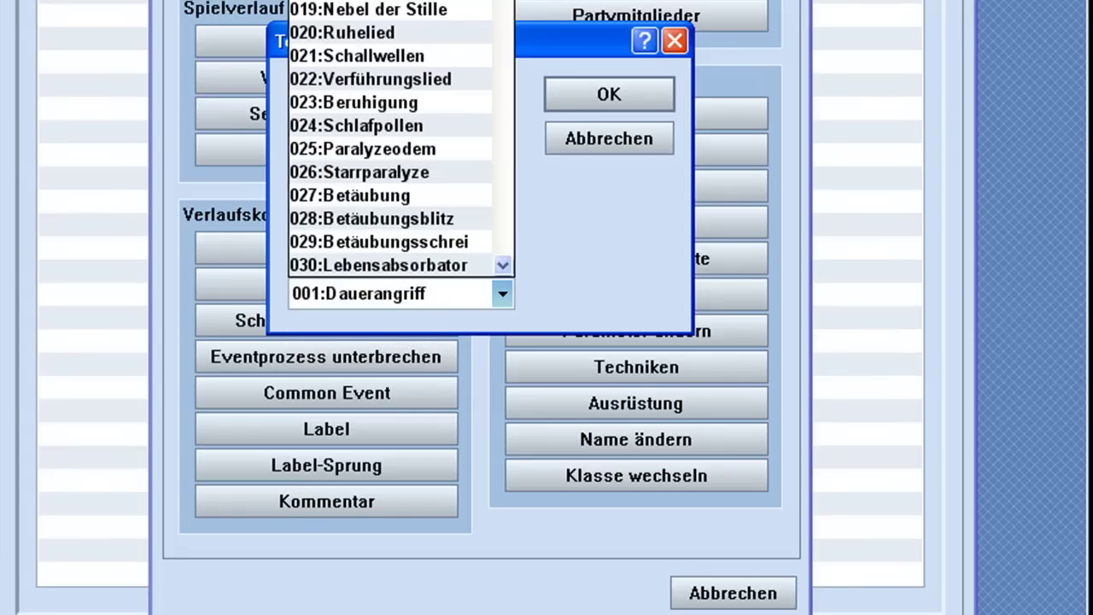
key(Down)
key(Down)
key(Down)
key(Return)
click(602, 94)
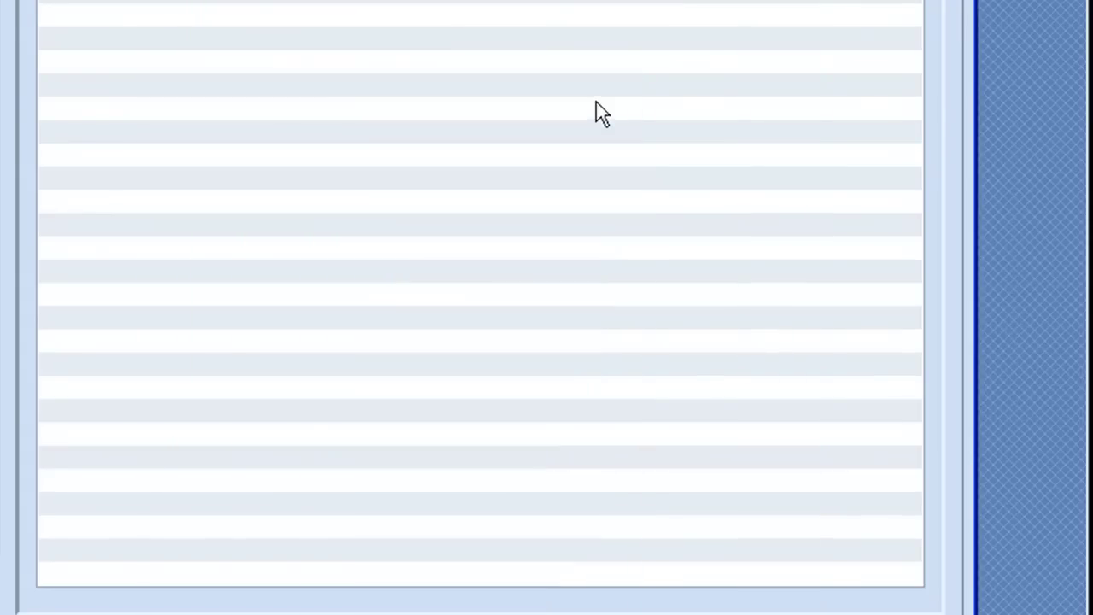
Name common event 001 "Giftangriff lernen".
click(368, 64)
text(Giftangriff lern)
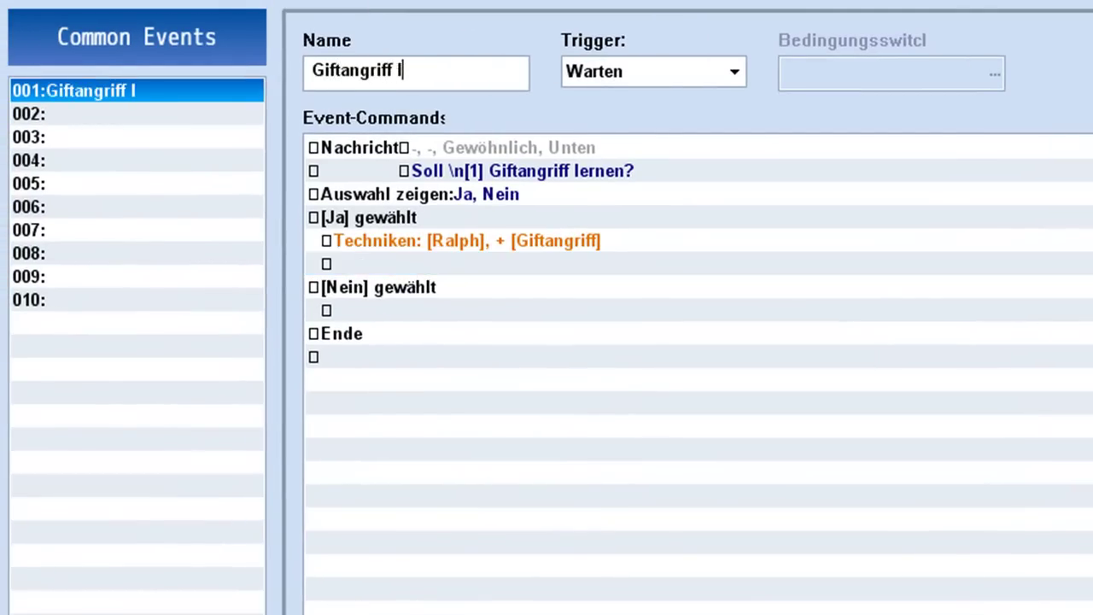
text(en)
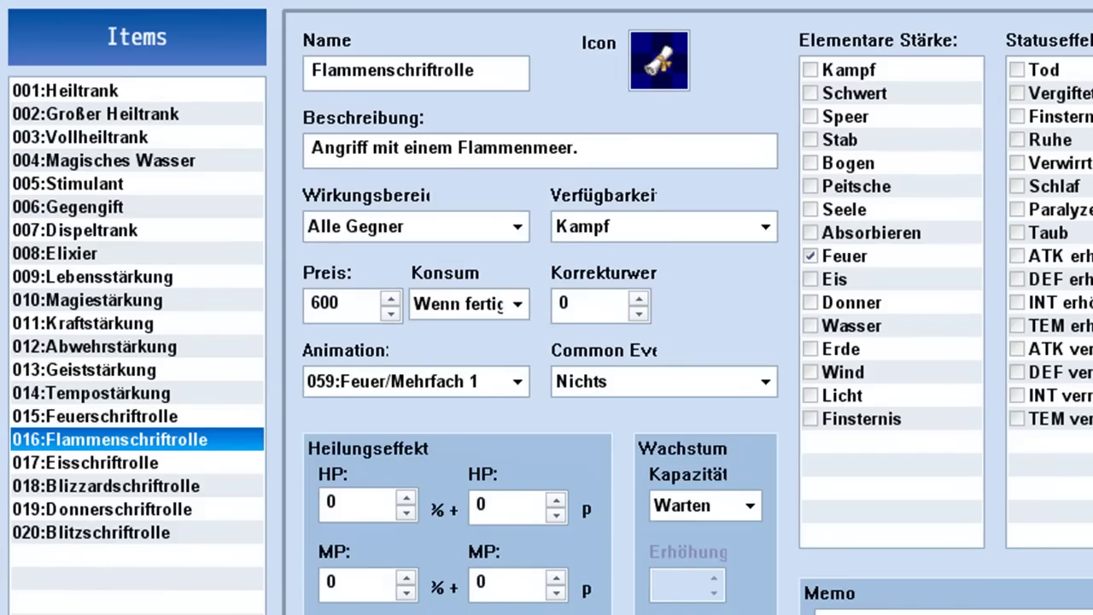
In the Items section, give the empty item 021 the paper strip icon and name it "Giftangriff Lernen".
click(120, 556)
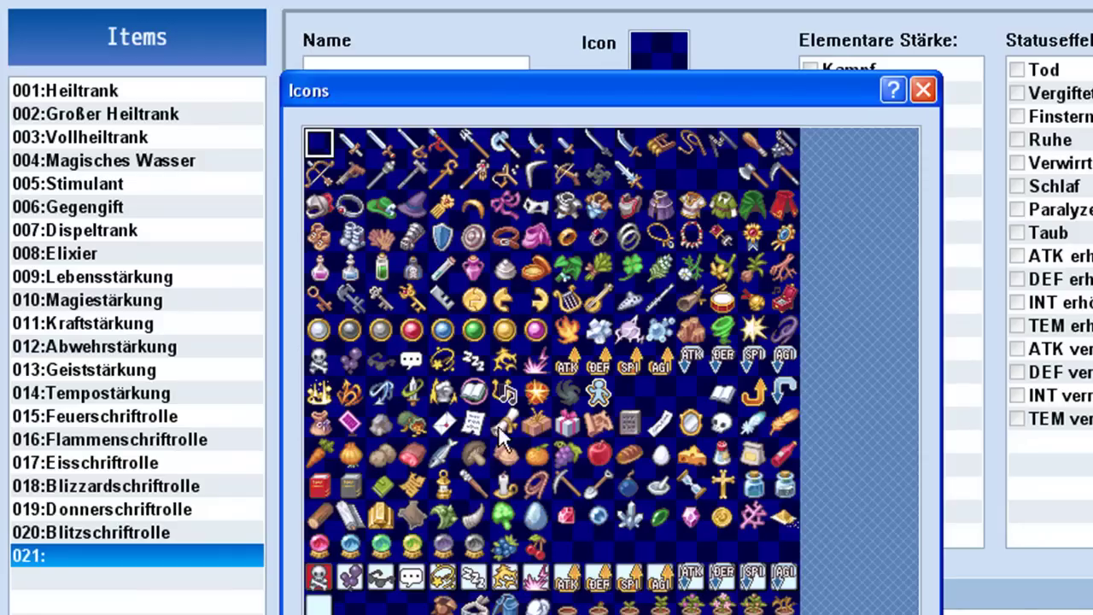
double_click(651, 433)
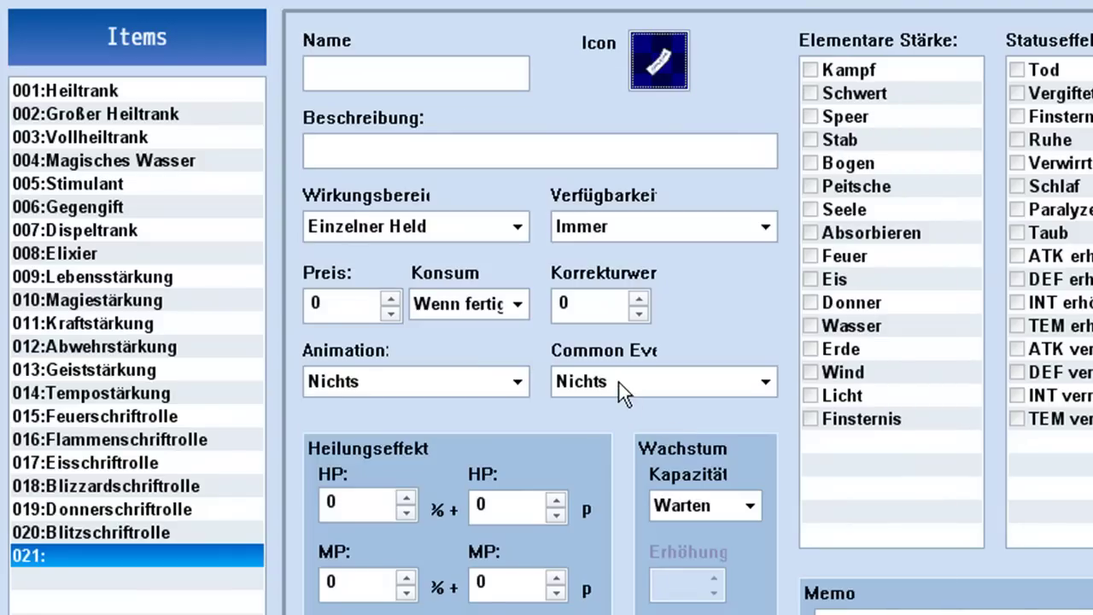
click(458, 74)
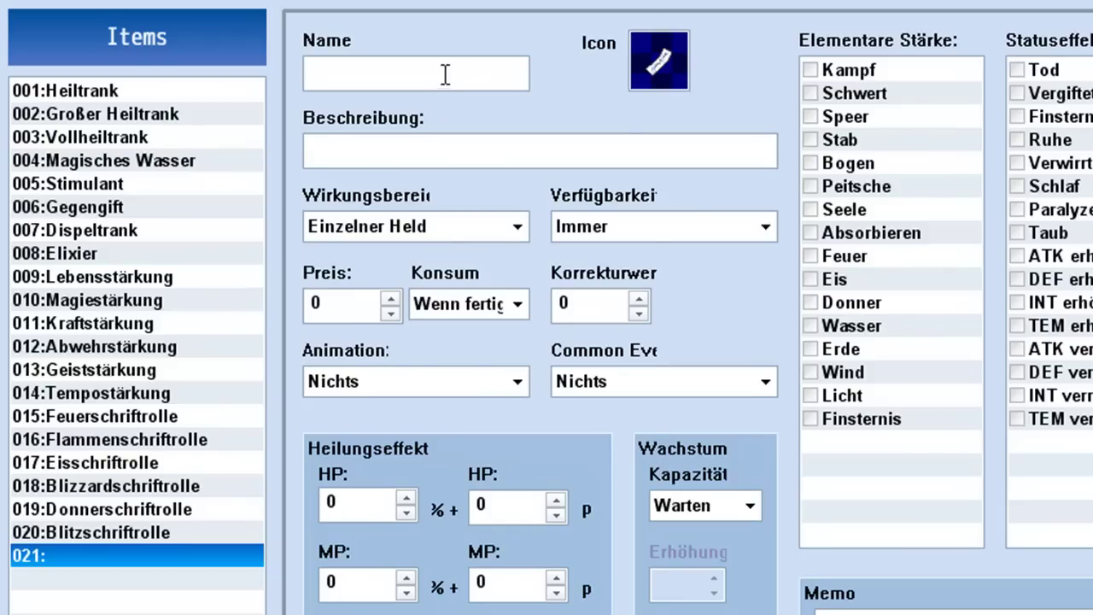
text(Gif)
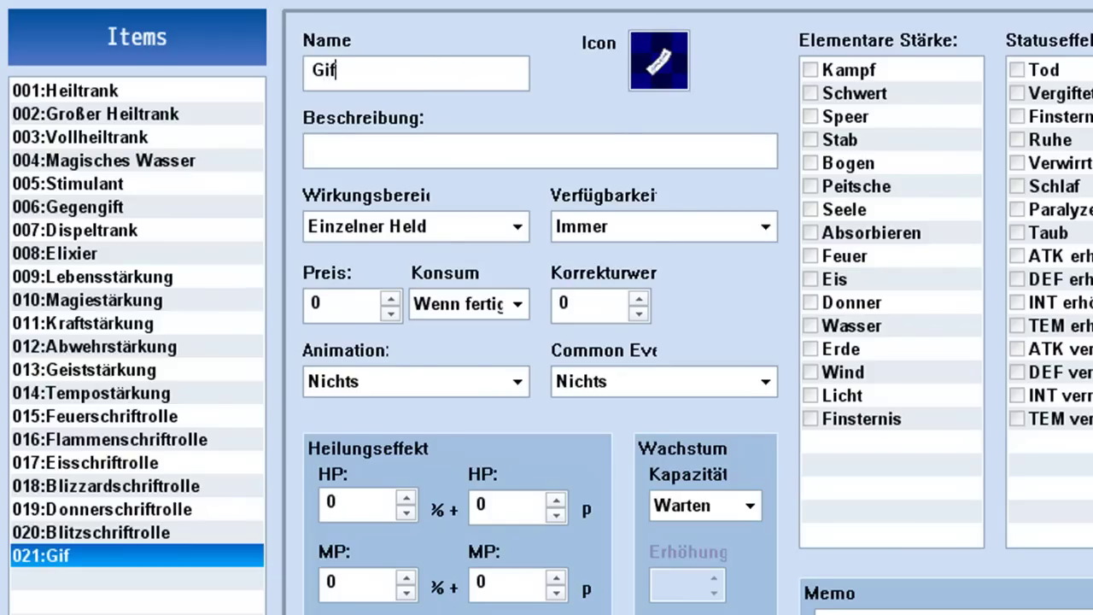
text(tangriff )
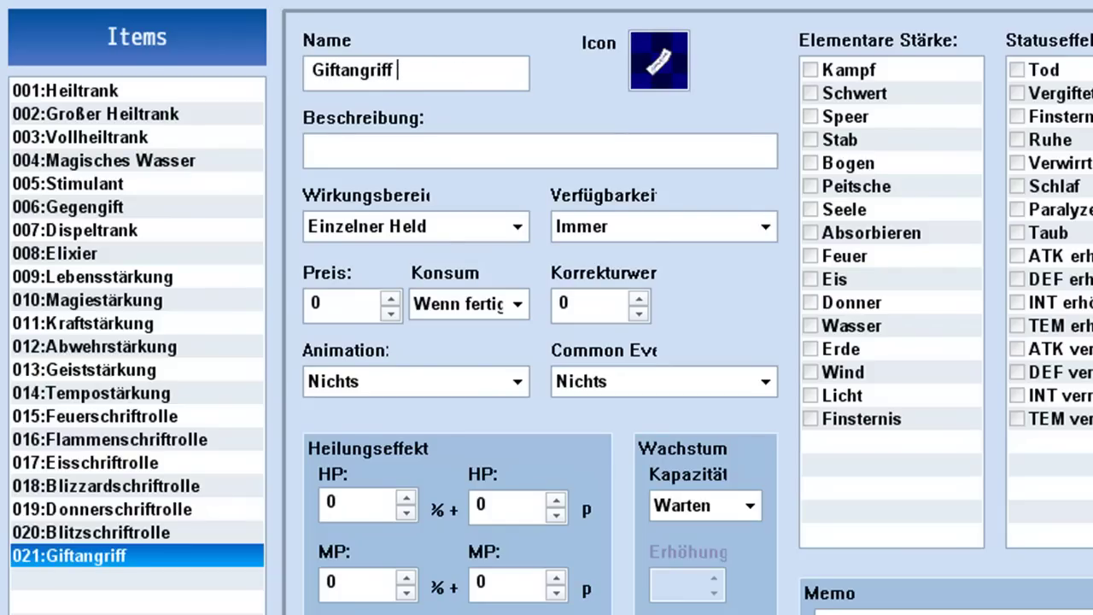
text(Lernen)
Enter the description "Lehrt einem Charakter den Giftangriff." for item 021.
click(353, 141)
text(Lehrt )
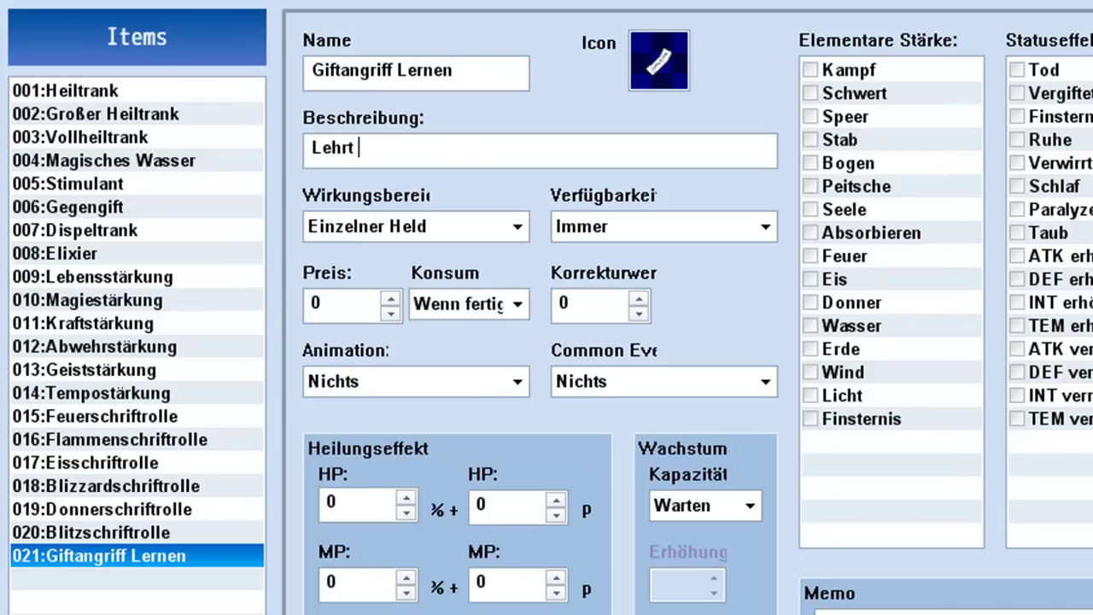
text(einem Charakt)
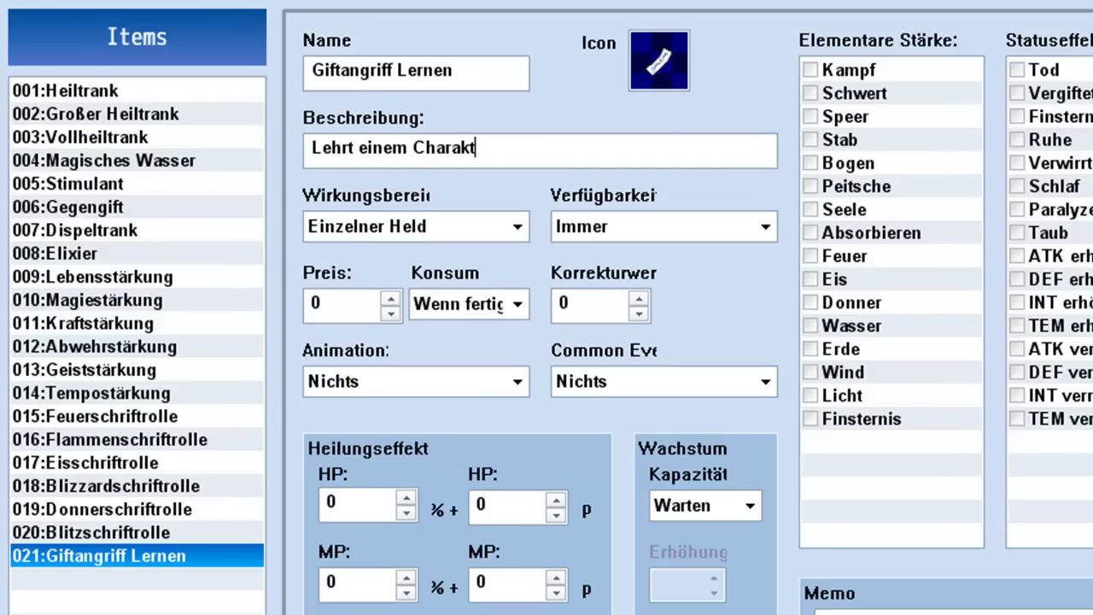
text(er den Gift)
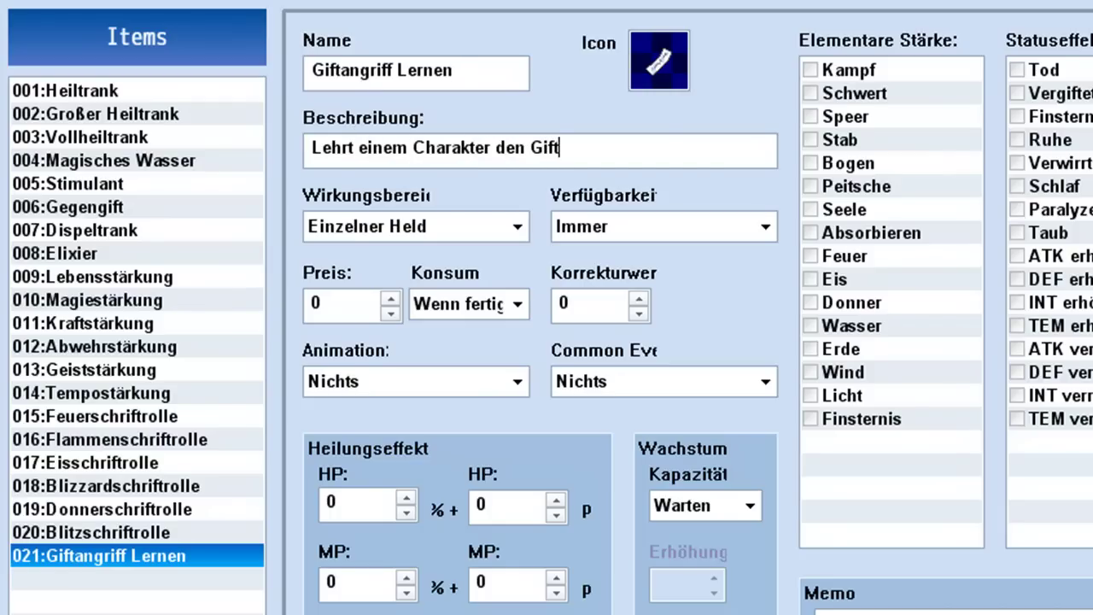
text(angriff.)
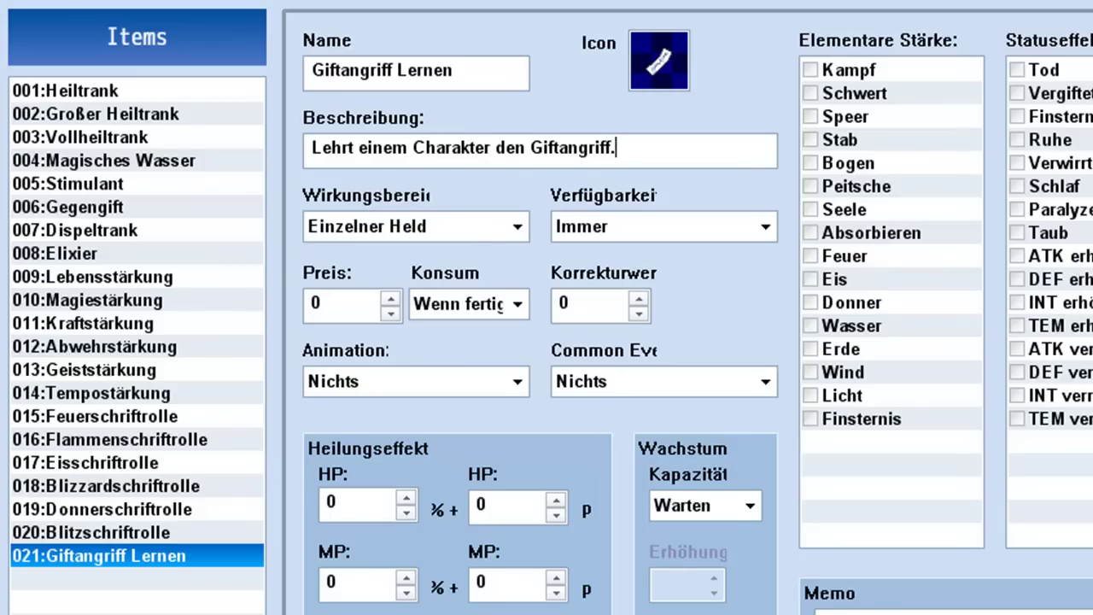
Set the item's area of effect to Nichts and its availability to Menü.
click(474, 232)
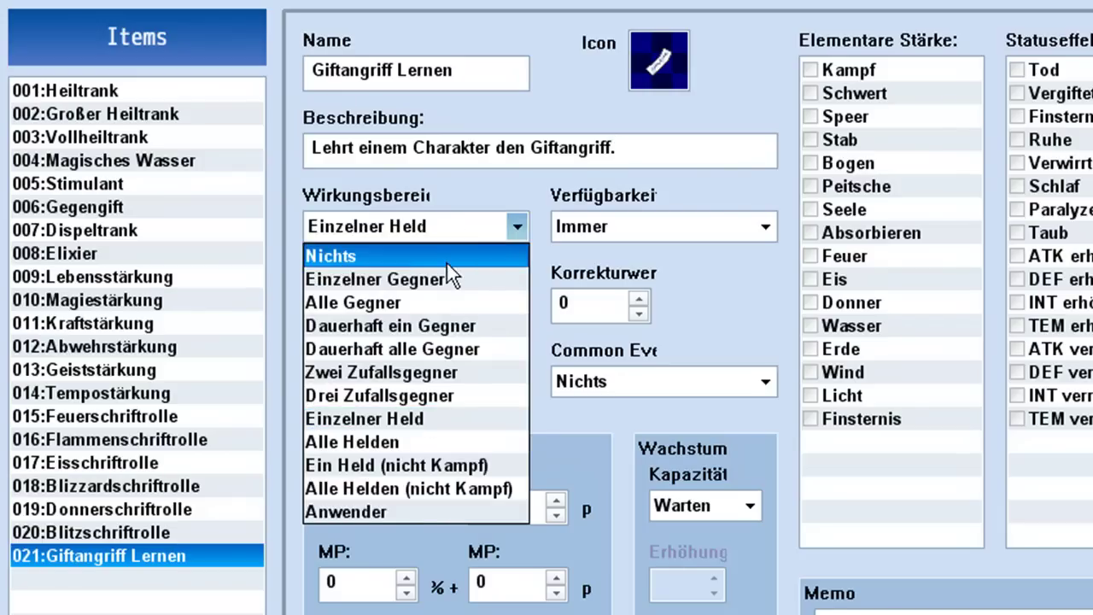
click(446, 261)
click(677, 224)
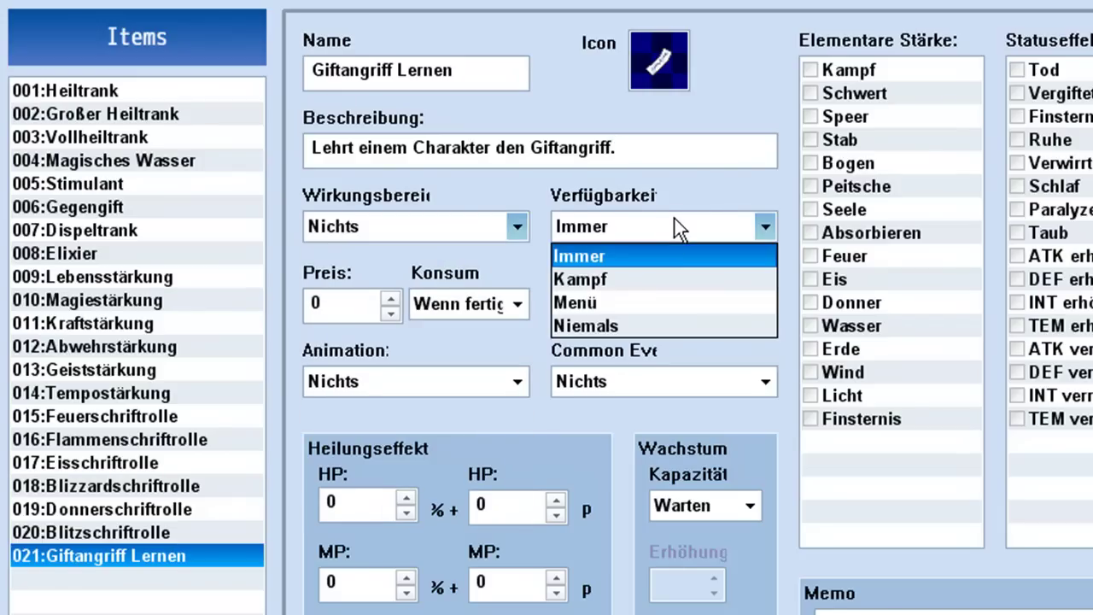
click(655, 303)
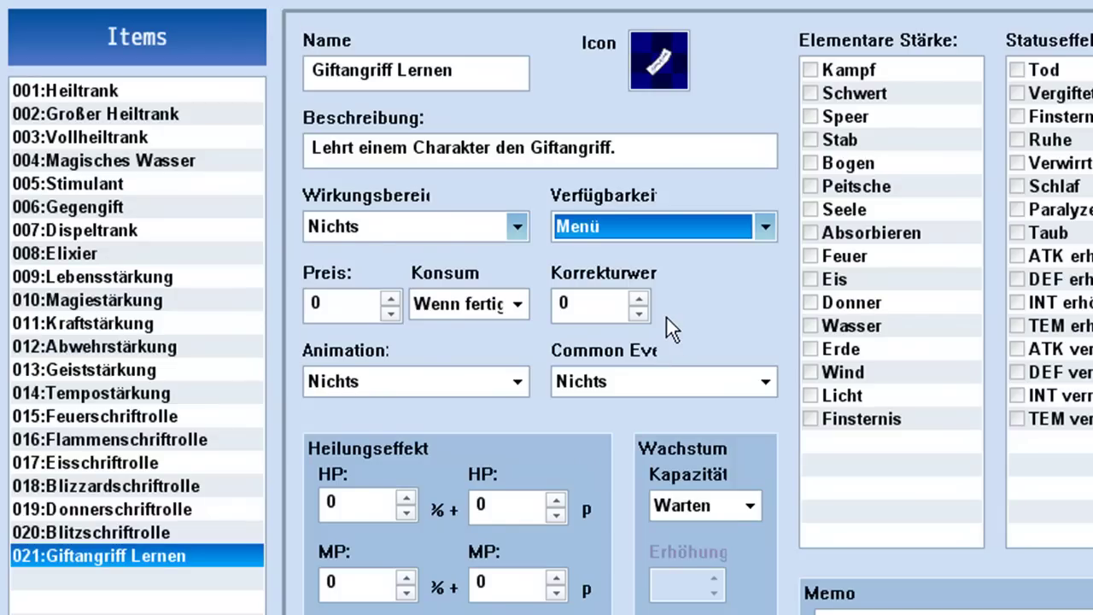
Link item 021 to common event 001:Giftangriff lernen.
double_click(362, 306)
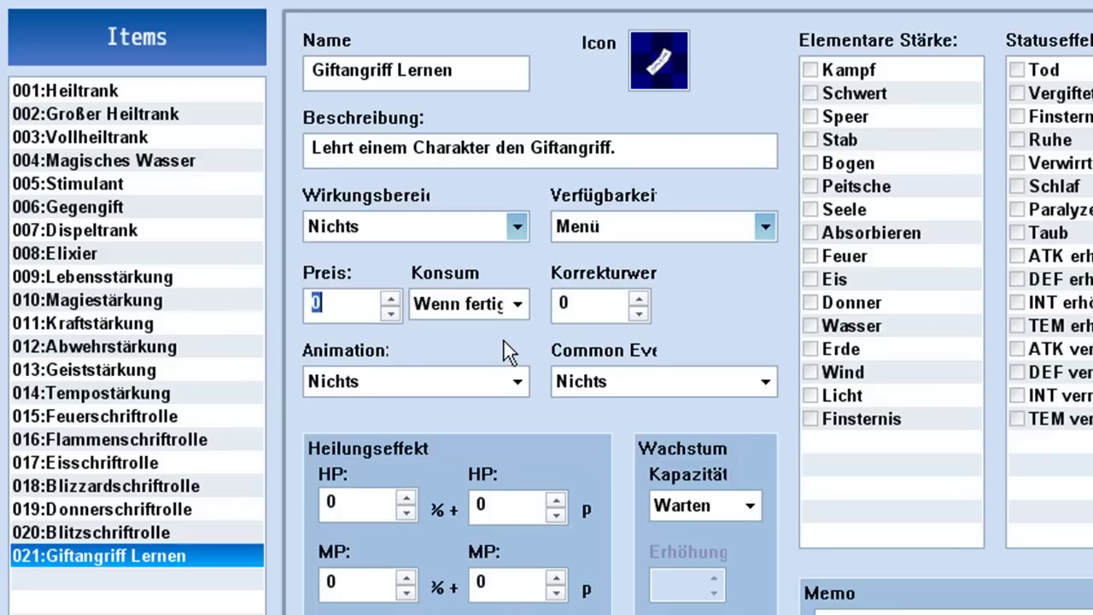
click(474, 306)
click(475, 304)
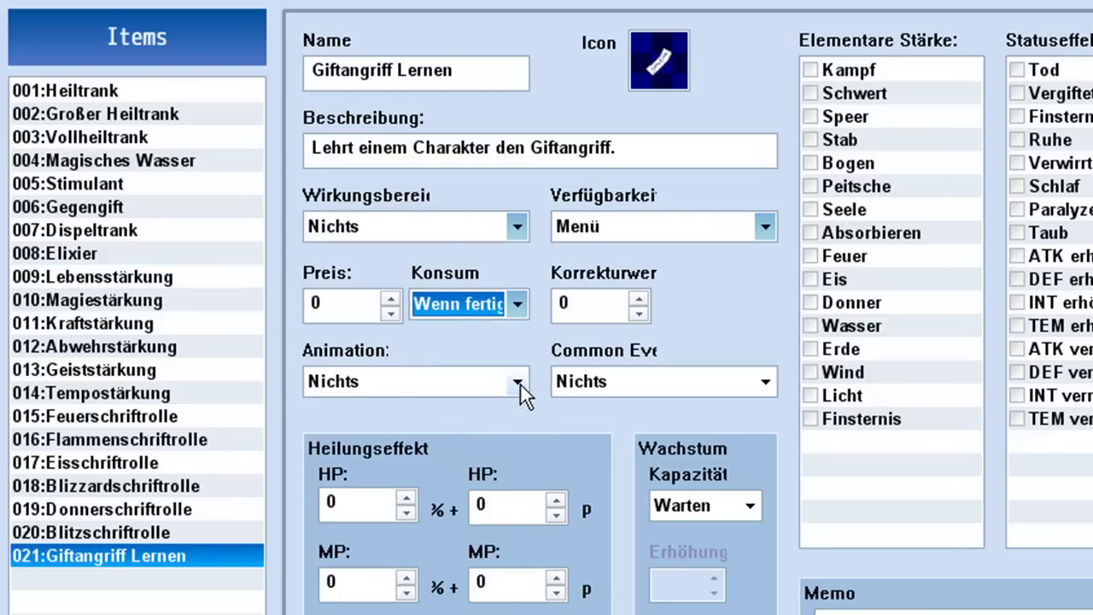
click(749, 383)
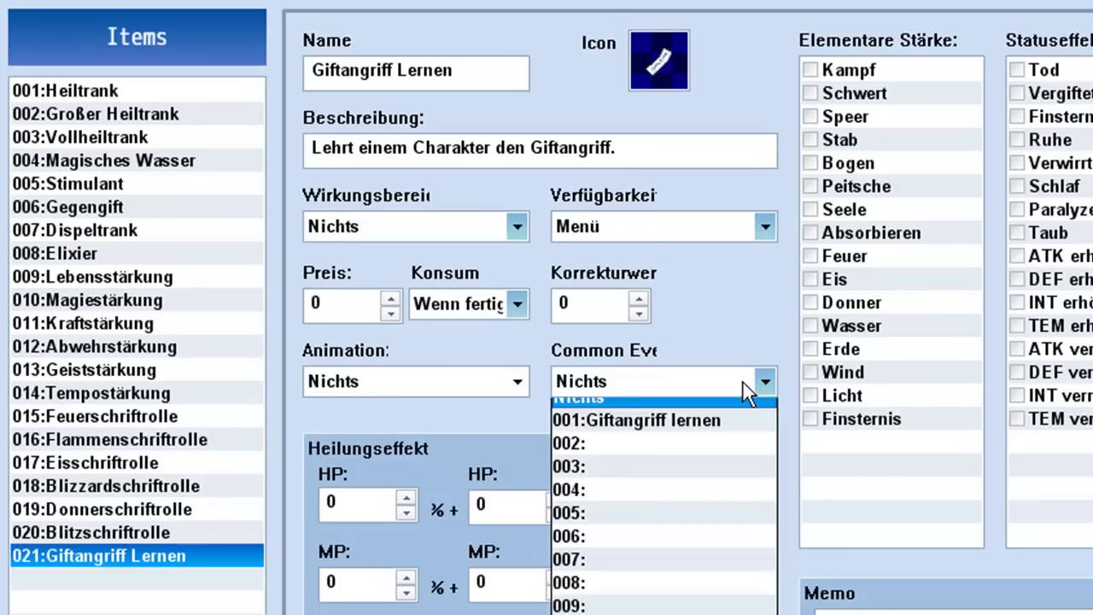
click(719, 435)
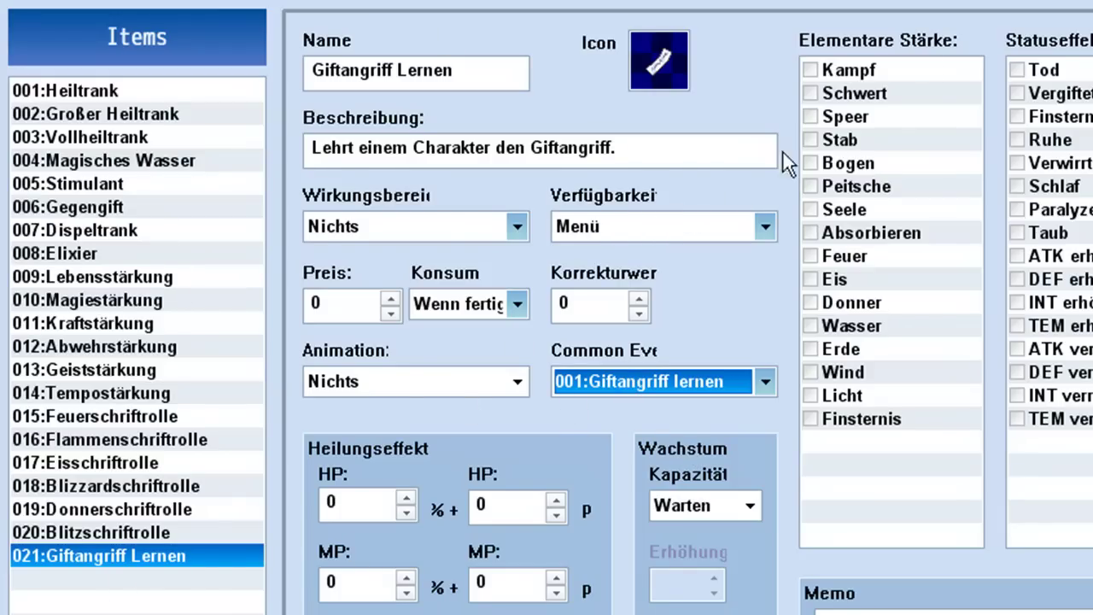
In common event 001's Nein branch, add an Items command that gives 1 of item 021:Giftangriff Lernen.
click(977, 1)
click(459, 147)
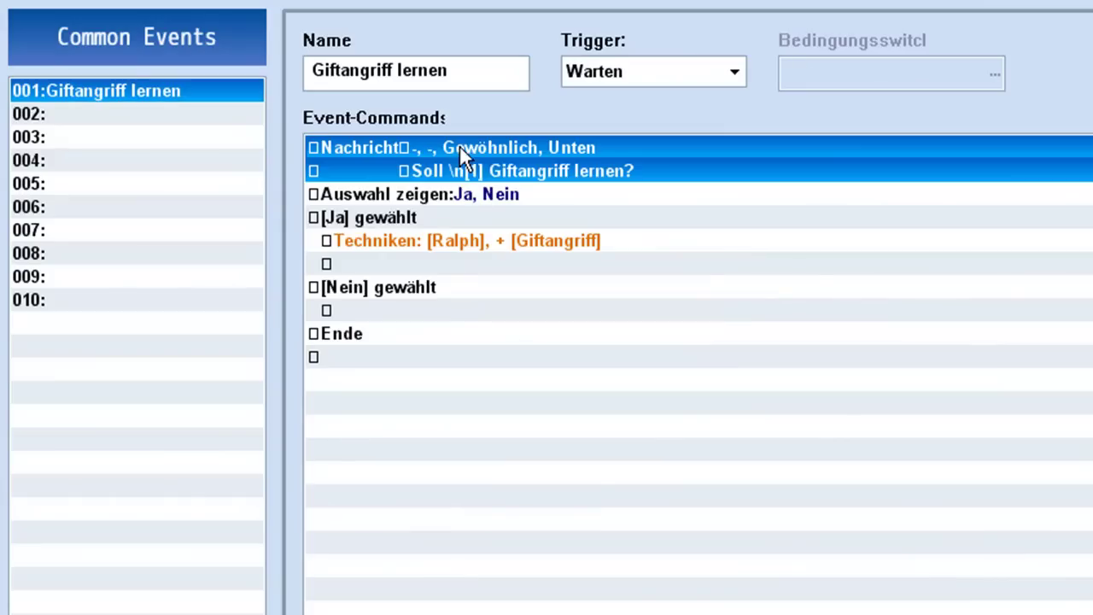
click(488, 194)
click(491, 446)
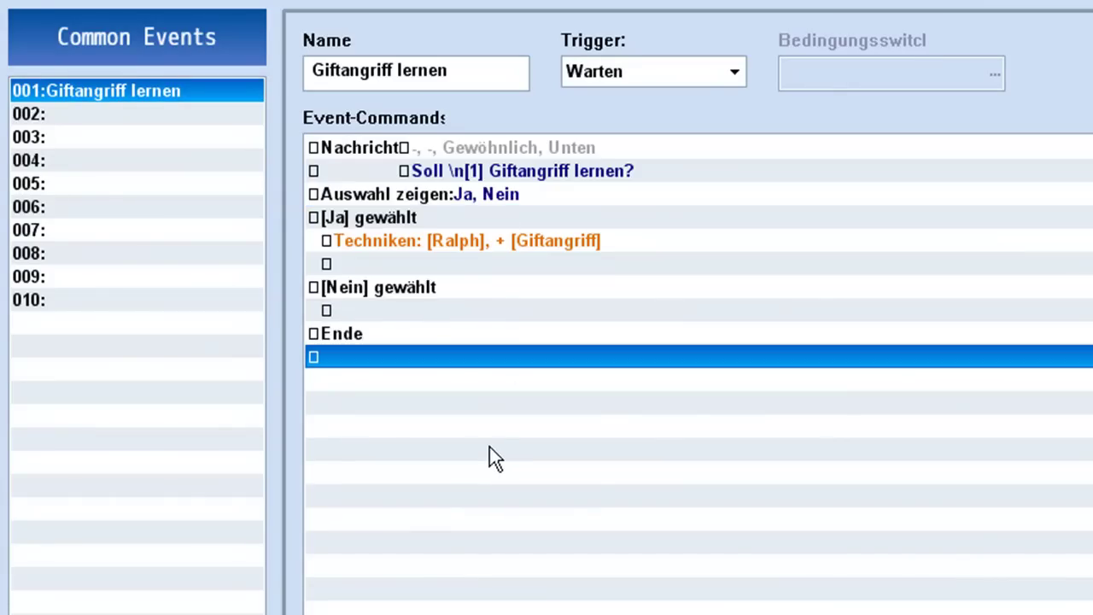
click(439, 248)
click(434, 309)
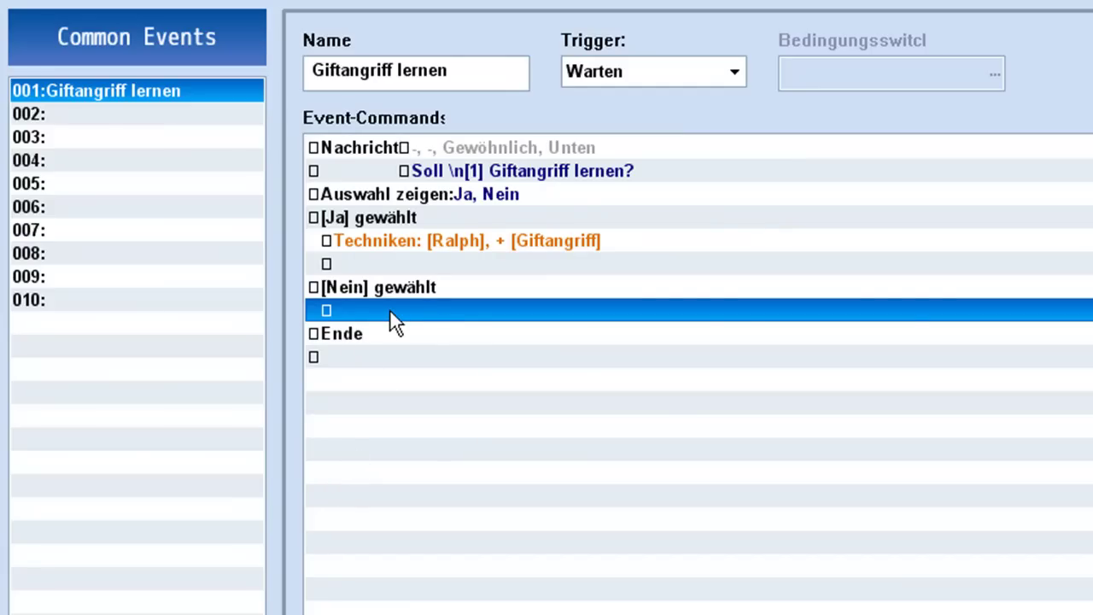
double_click(389, 310)
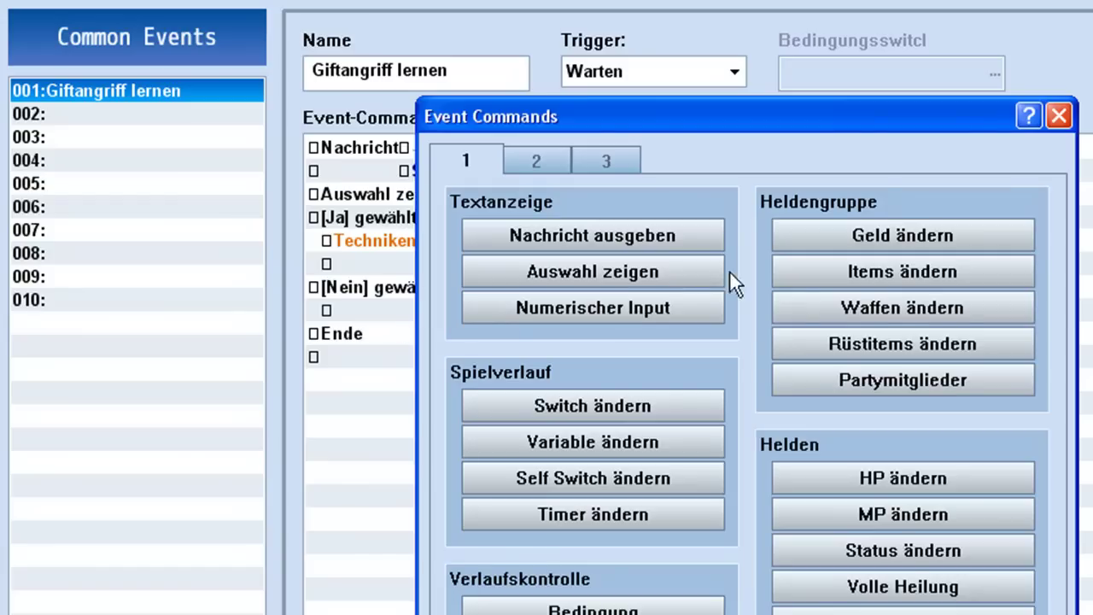
click(804, 281)
click(765, 416)
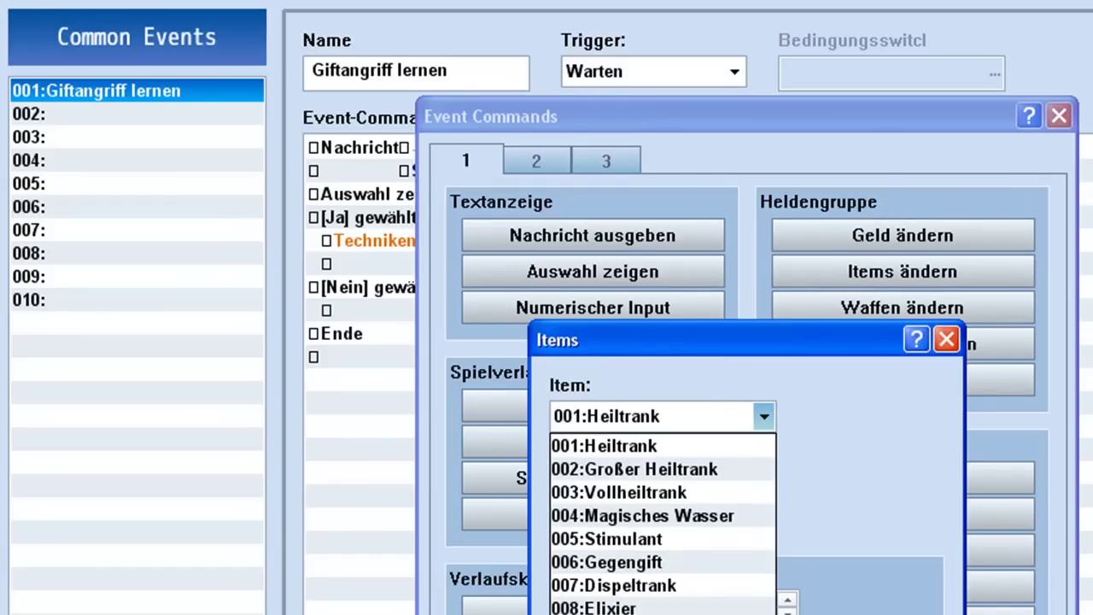
click(649, 589)
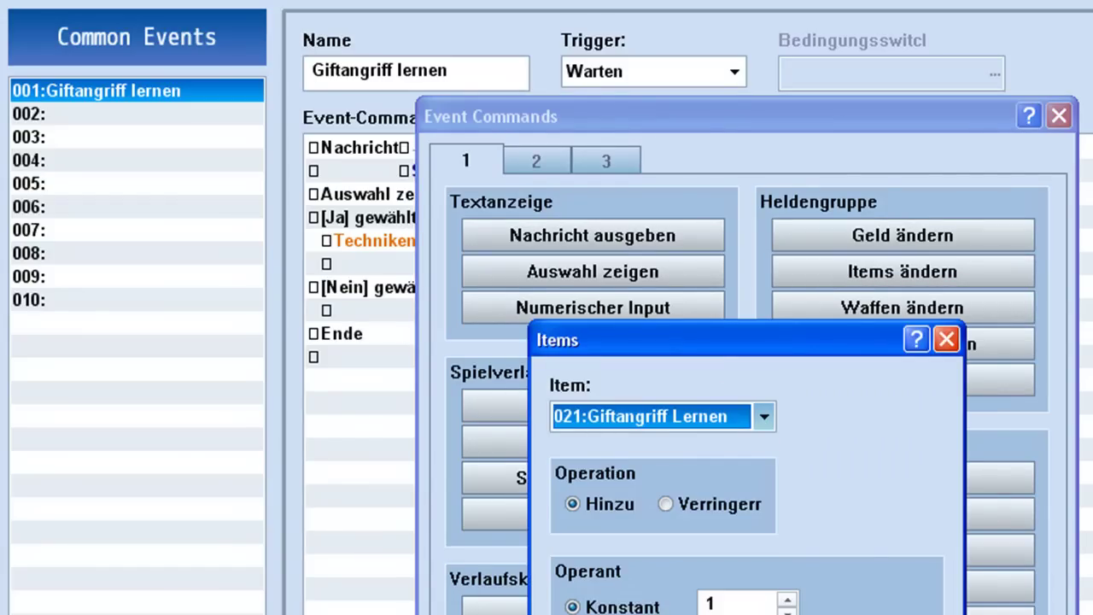
key(Return)
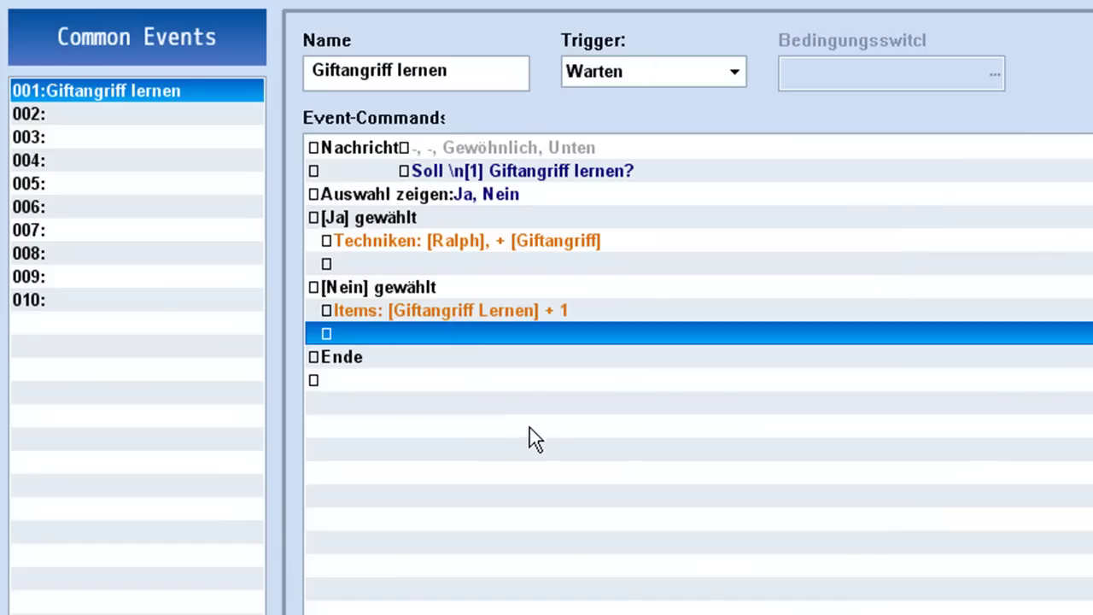
click(415, 310)
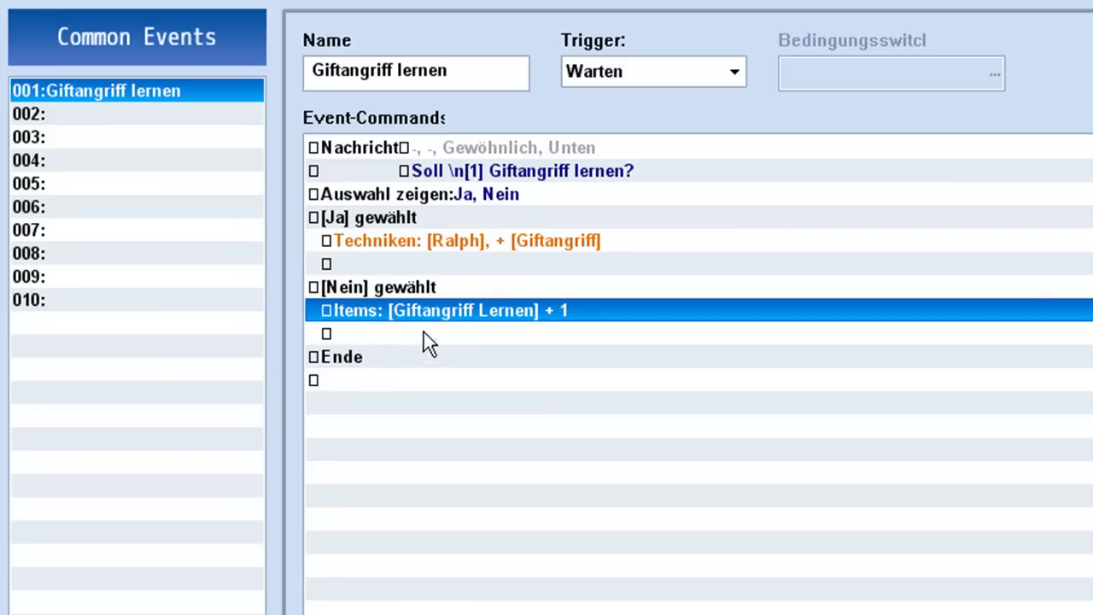
click(483, 242)
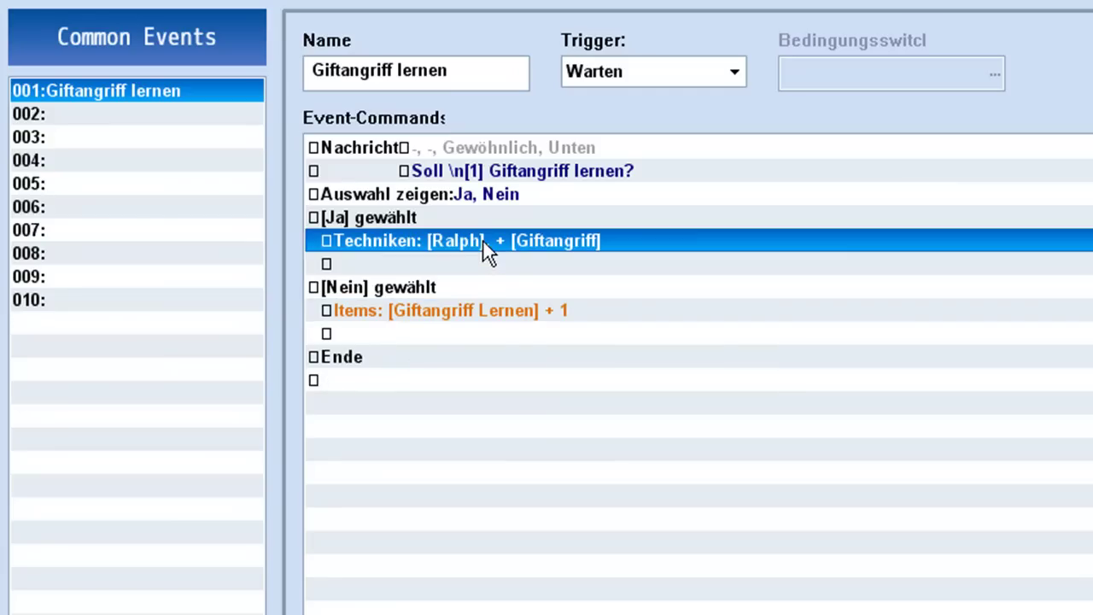
click(454, 312)
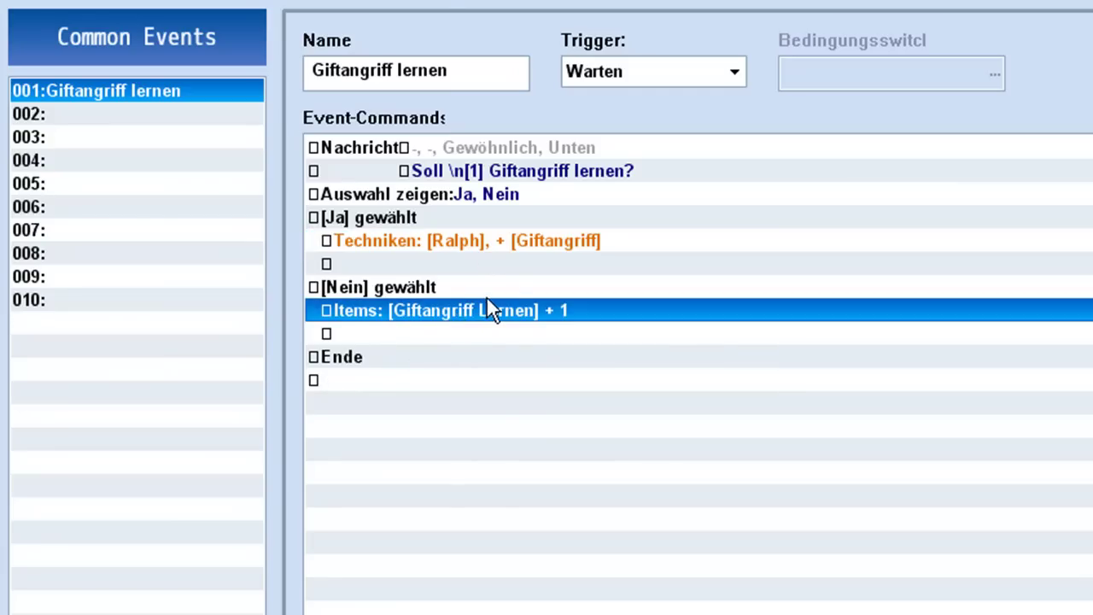
In the Techniken section, raise the maximum number of techniques to 83.
click(224, 3)
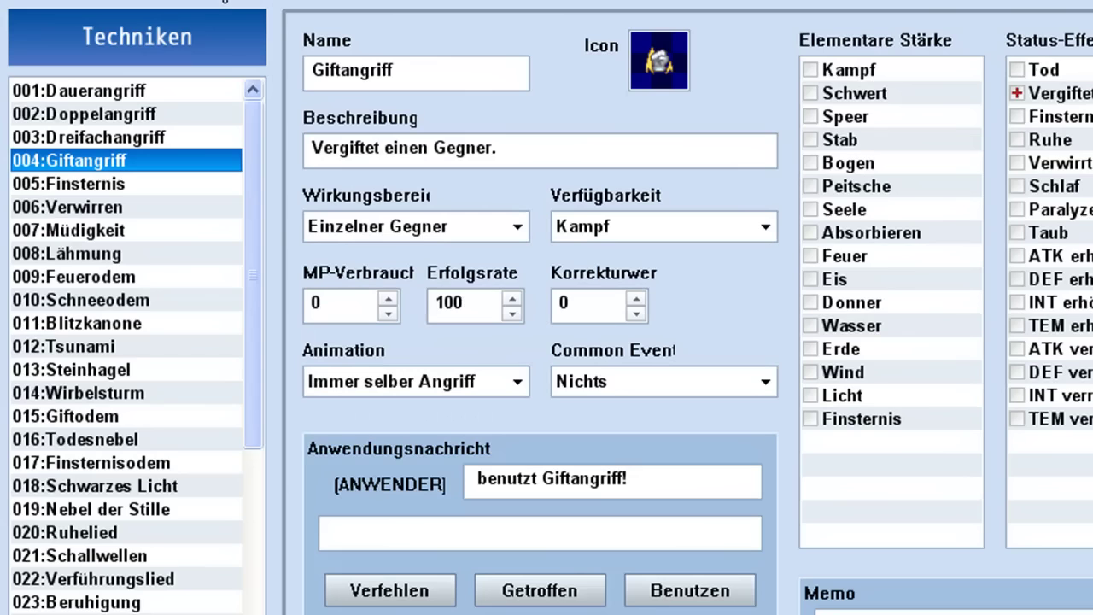
drag(244, 281, 209, 614)
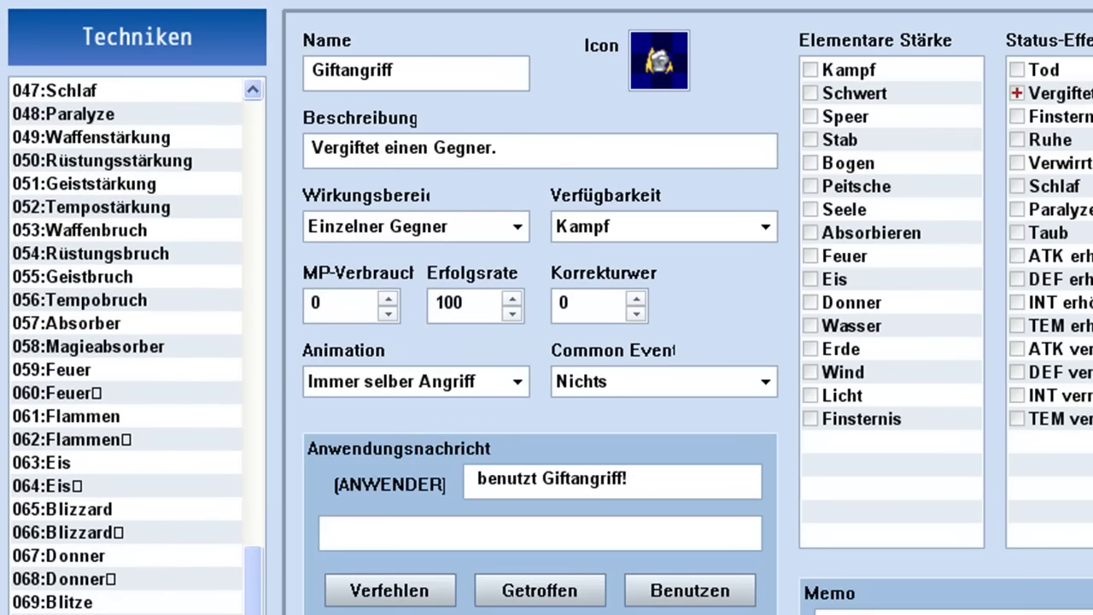
click(100, 614)
text(83)
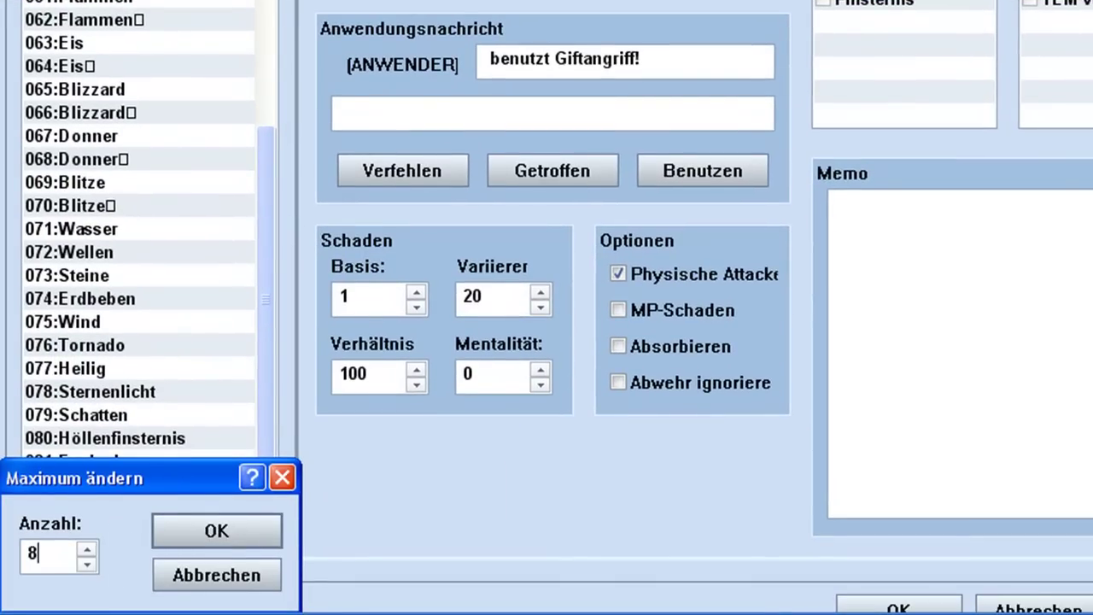
click(215, 531)
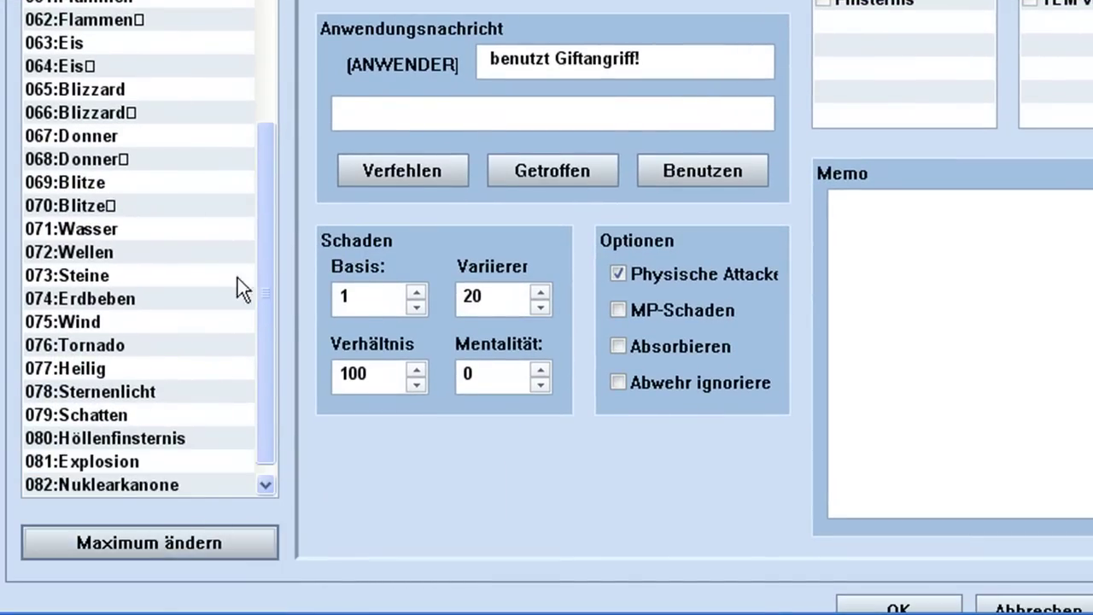
Name the new empty technique 083 "Stehlen" and describe it as "Bestiehlt einen Gegner".
scroll(259, 262, down, 1)
click(135, 490)
text(Stärke)
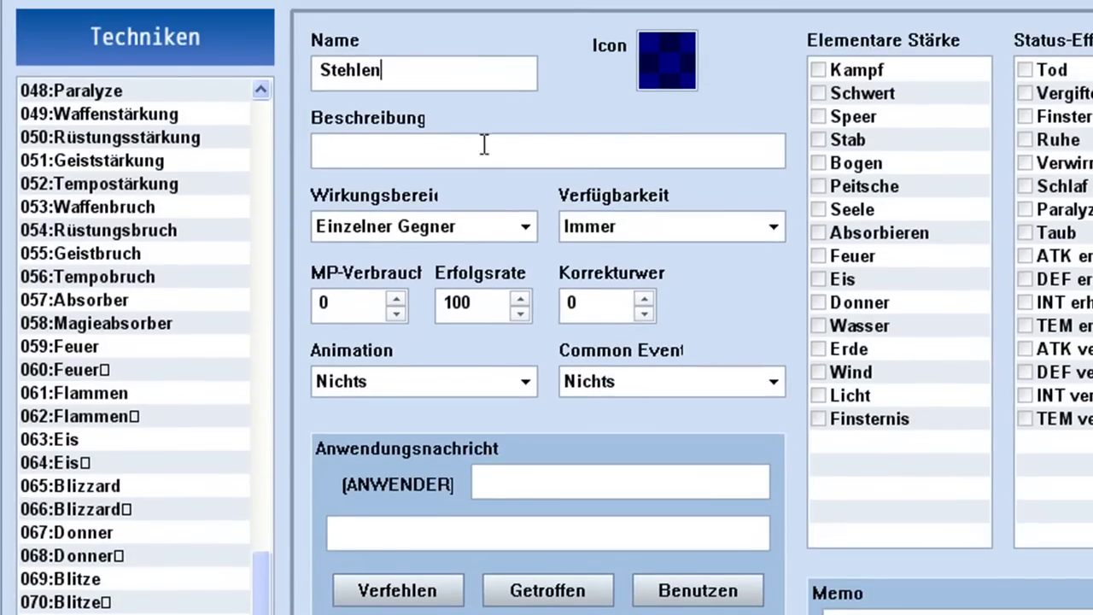
click(481, 69)
text(Bestiehlt einen Gegner)
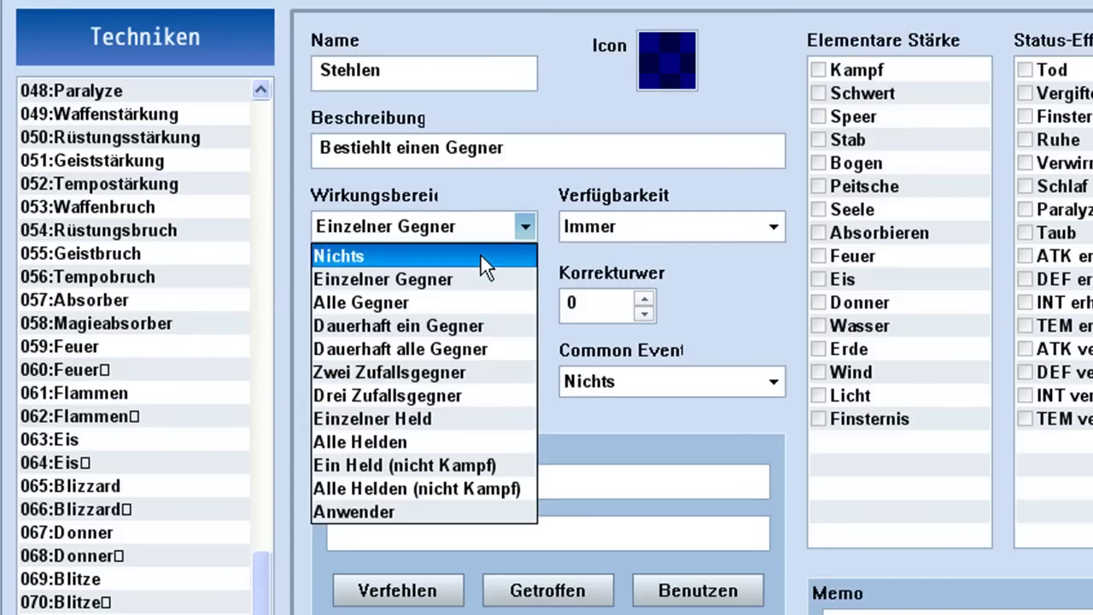
Set the Stehlen technique's area of effect to Nichts, its availability to Kampf and its common event to 002.
click(480, 253)
click(657, 227)
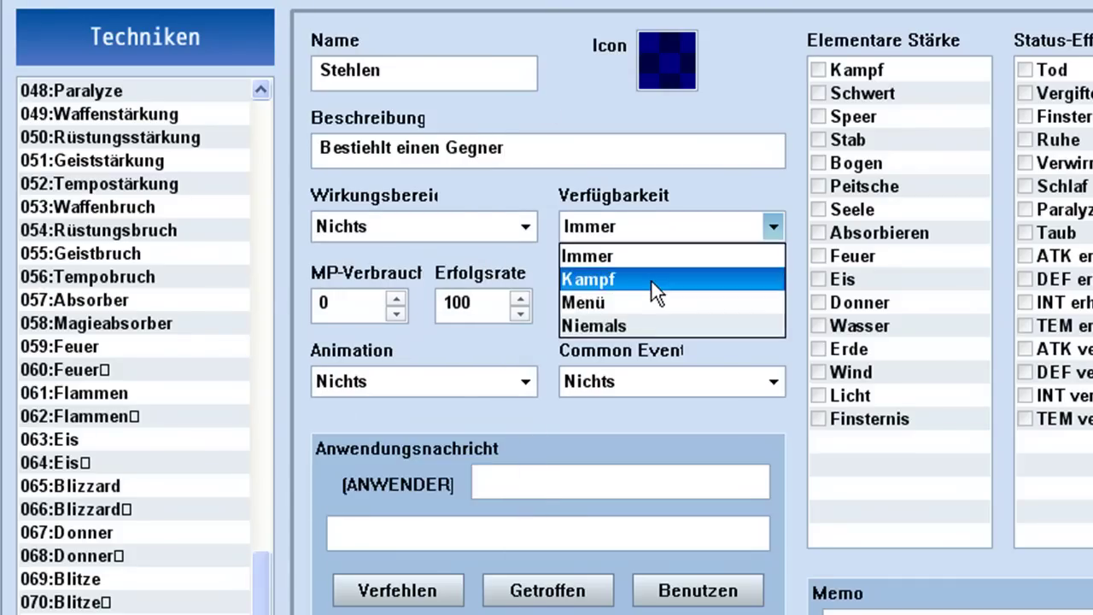
click(651, 280)
click(616, 373)
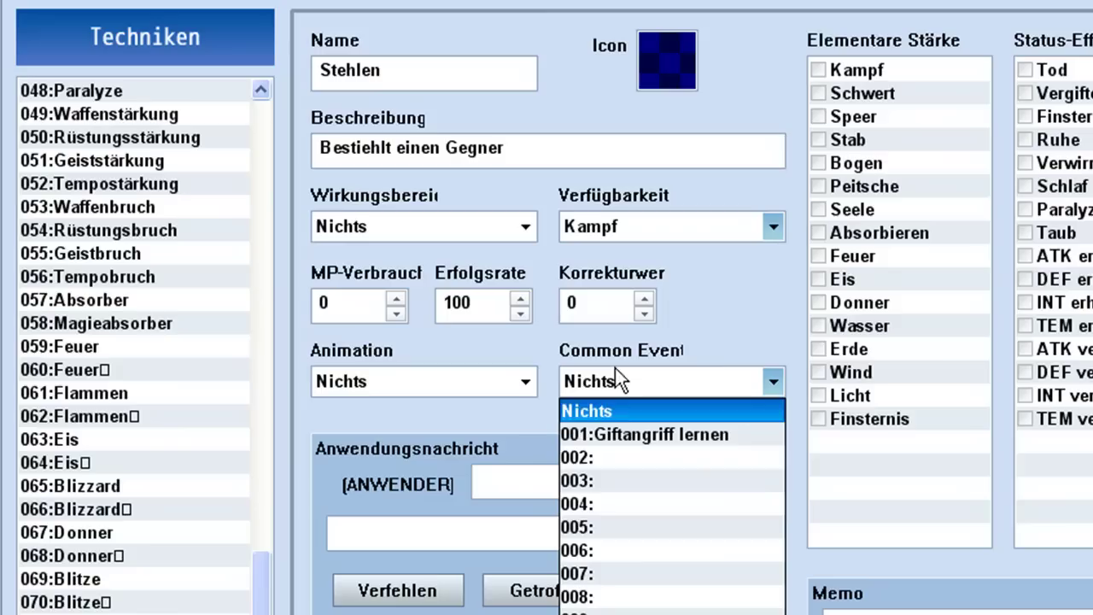
click(620, 452)
Enter "versucht einen Diebstahl!" as the usage message of the Stehlen technique.
click(571, 477)
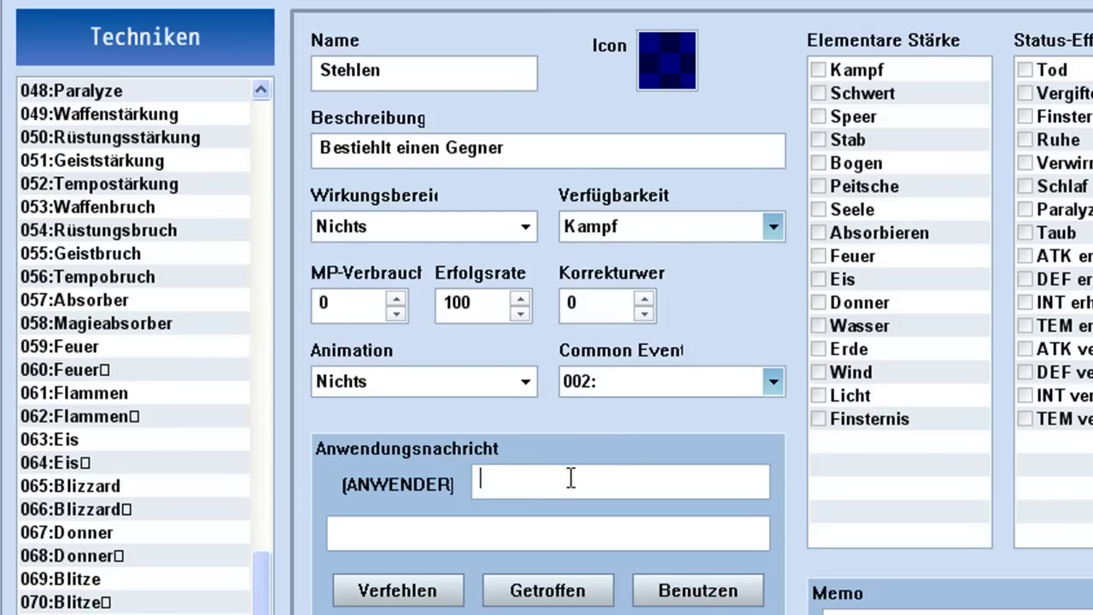
text(versucht )
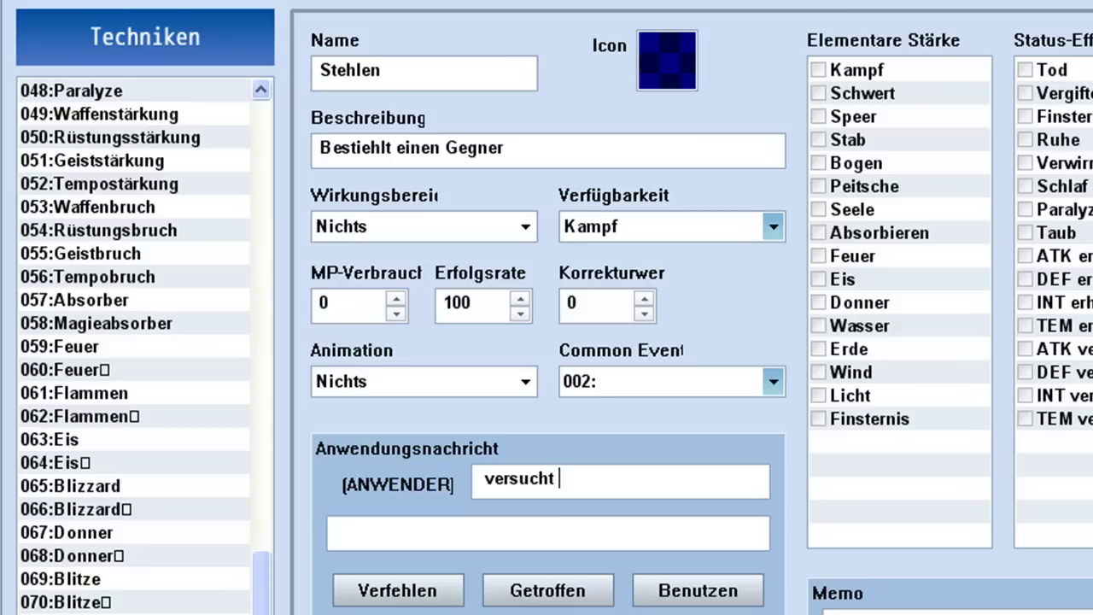
text(einen Diebstahl!)
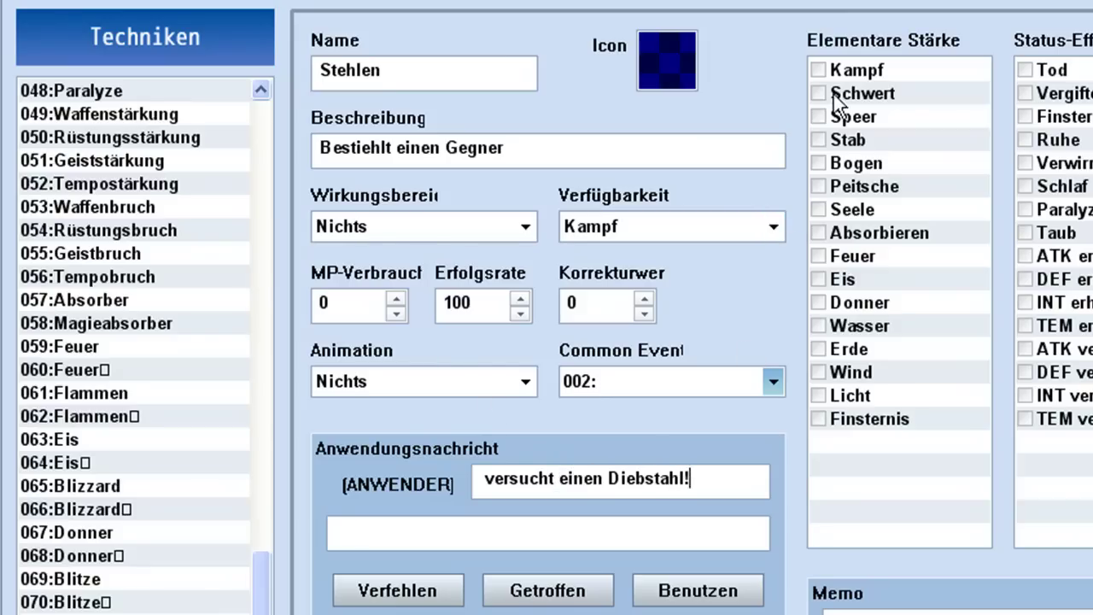
In common event 002, add a variable command that sets the newly named variable 0005 "GegnerHP" to the first enemy's HP.
click(1031, 12)
click(135, 118)
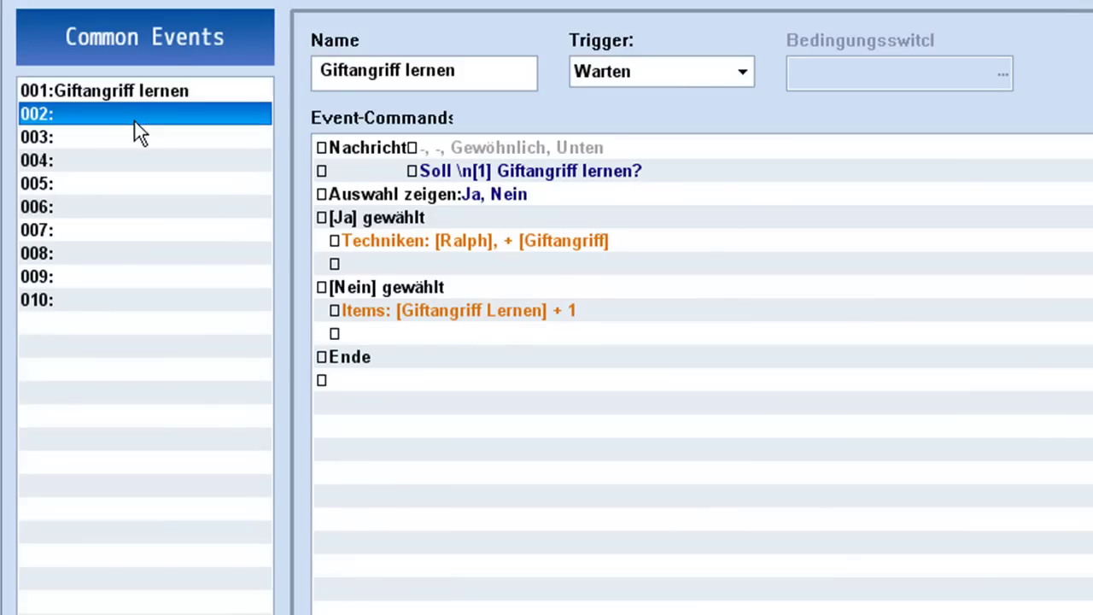
double_click(403, 161)
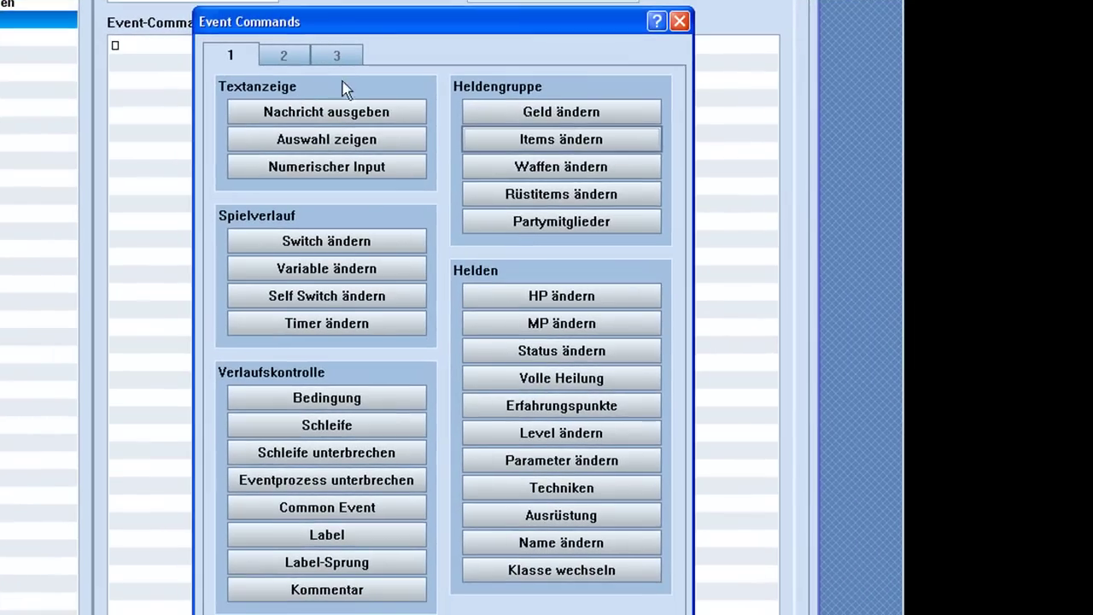
click(335, 270)
click(475, 124)
click(502, 205)
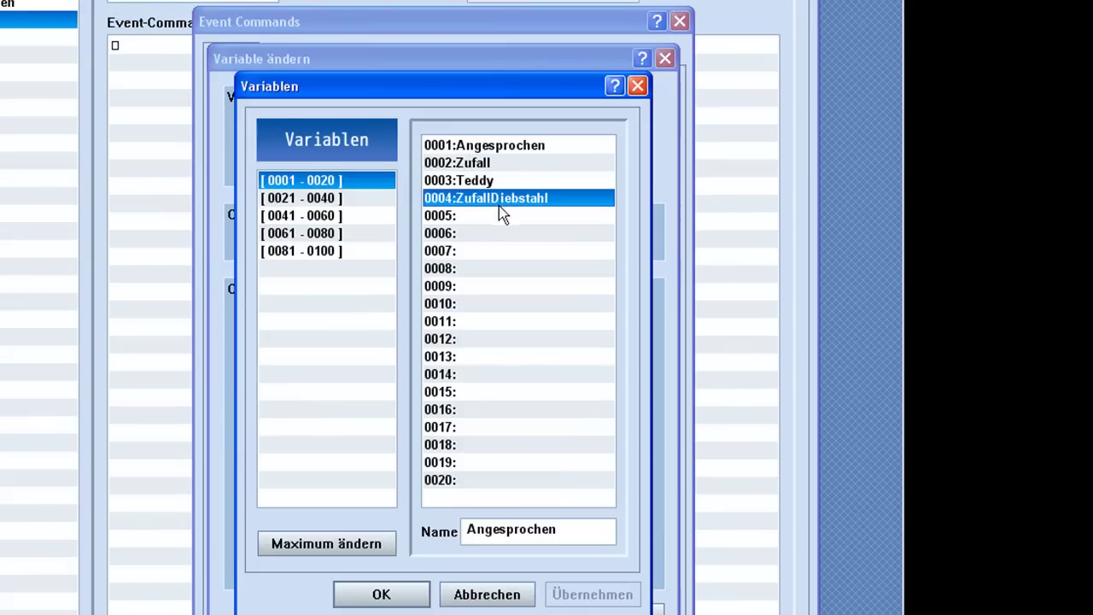
click(502, 216)
click(560, 532)
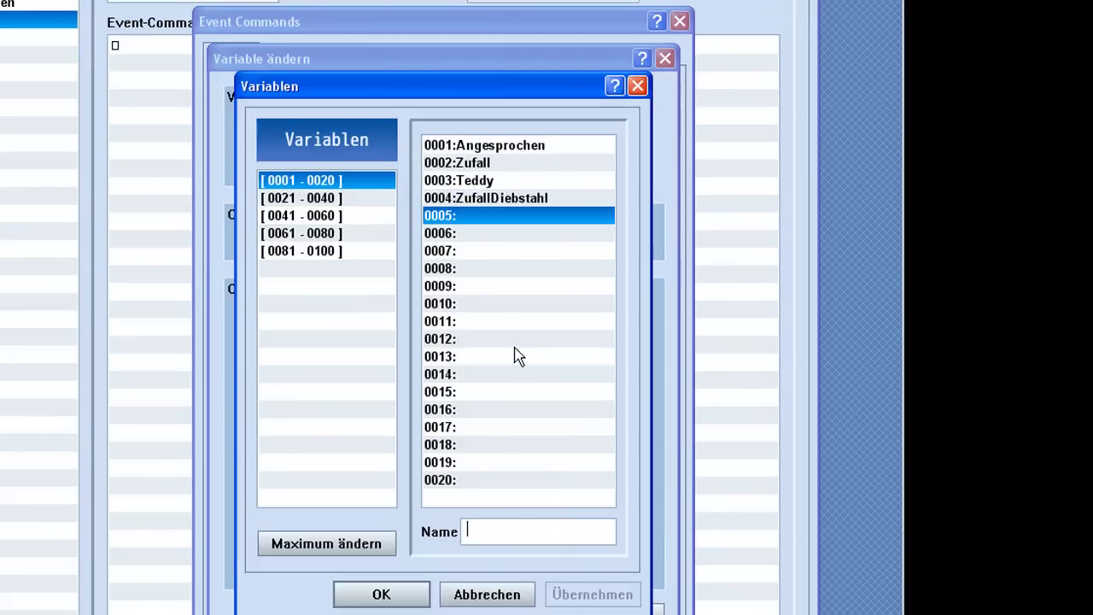
text(Gegner)
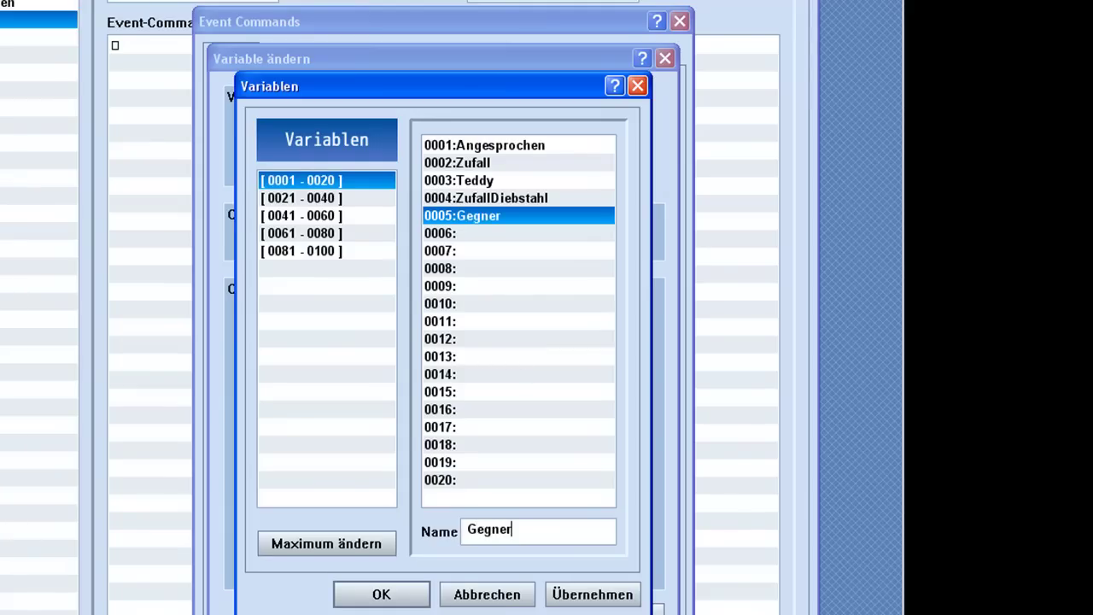
text(HP)
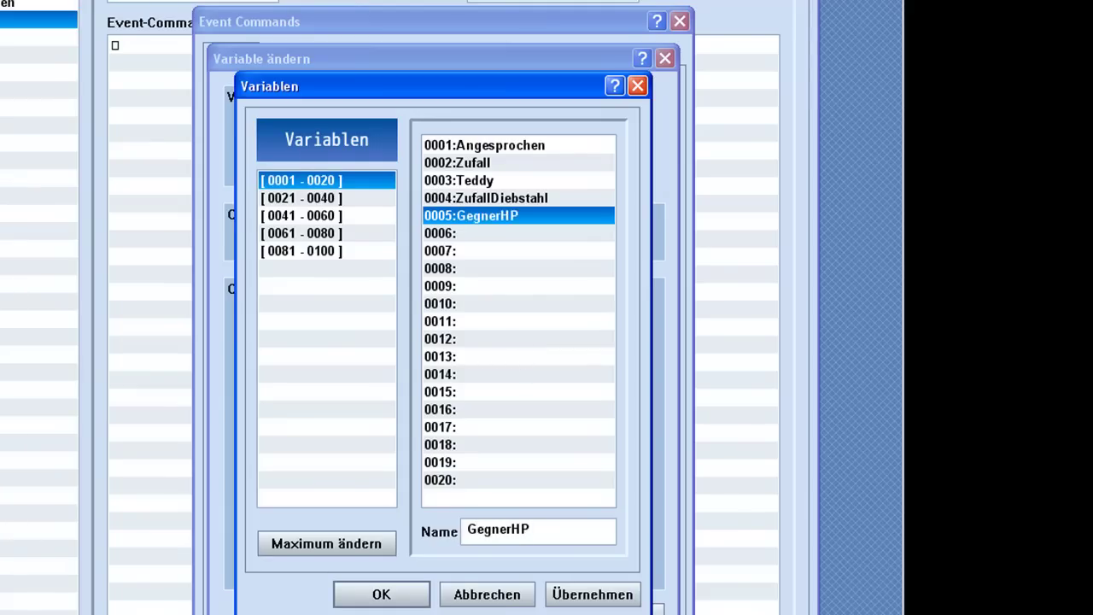
click(381, 594)
click(282, 495)
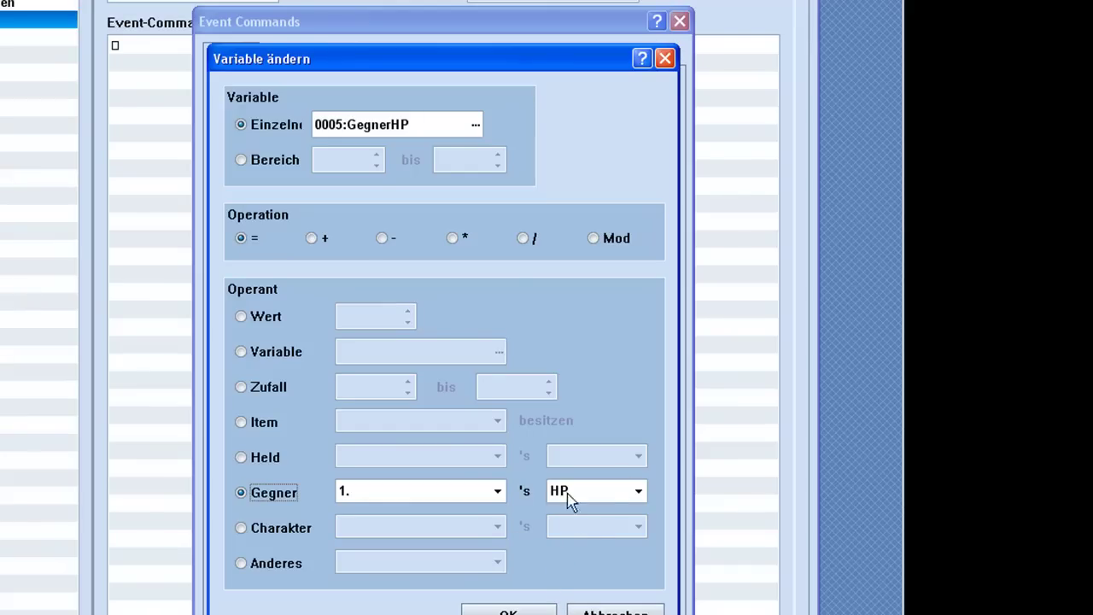
click(509, 611)
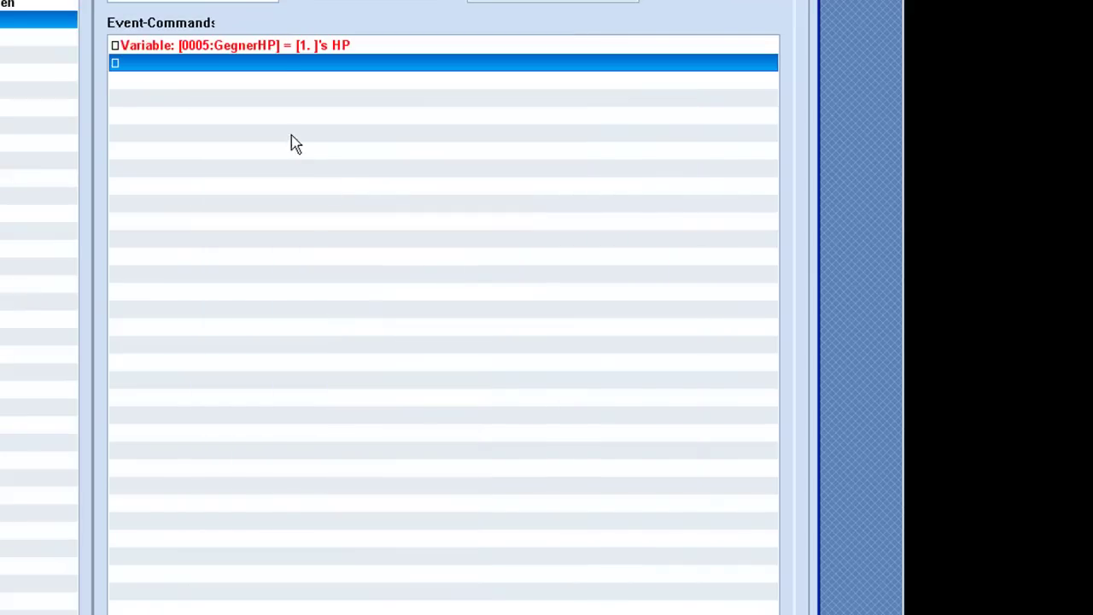
Add a second variable command that divides 0005:GegnerHP by 2.
double_click(284, 66)
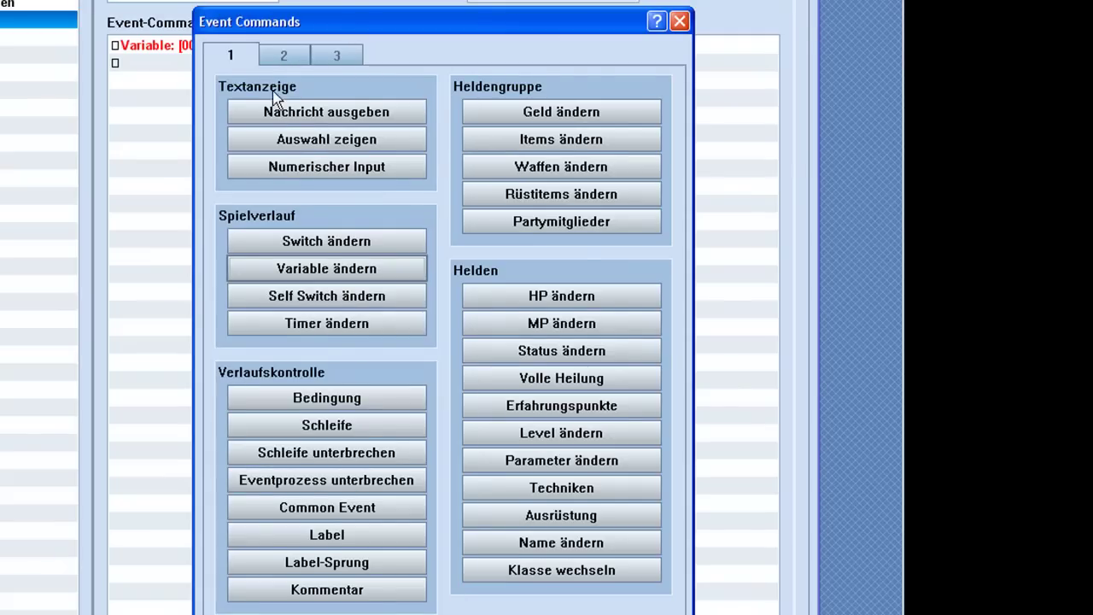
click(369, 268)
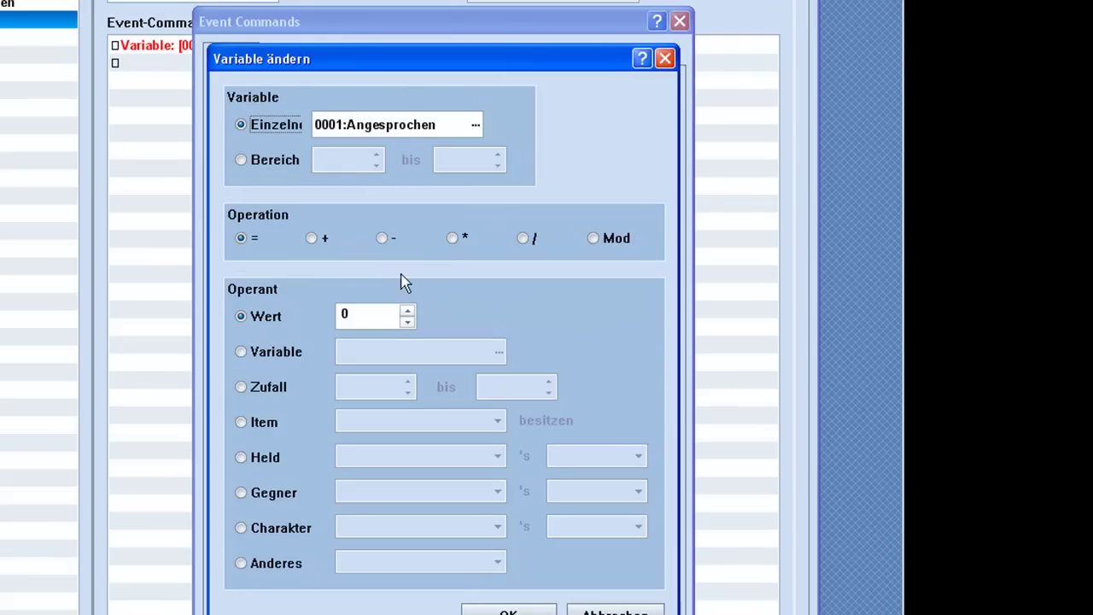
click(472, 127)
double_click(474, 216)
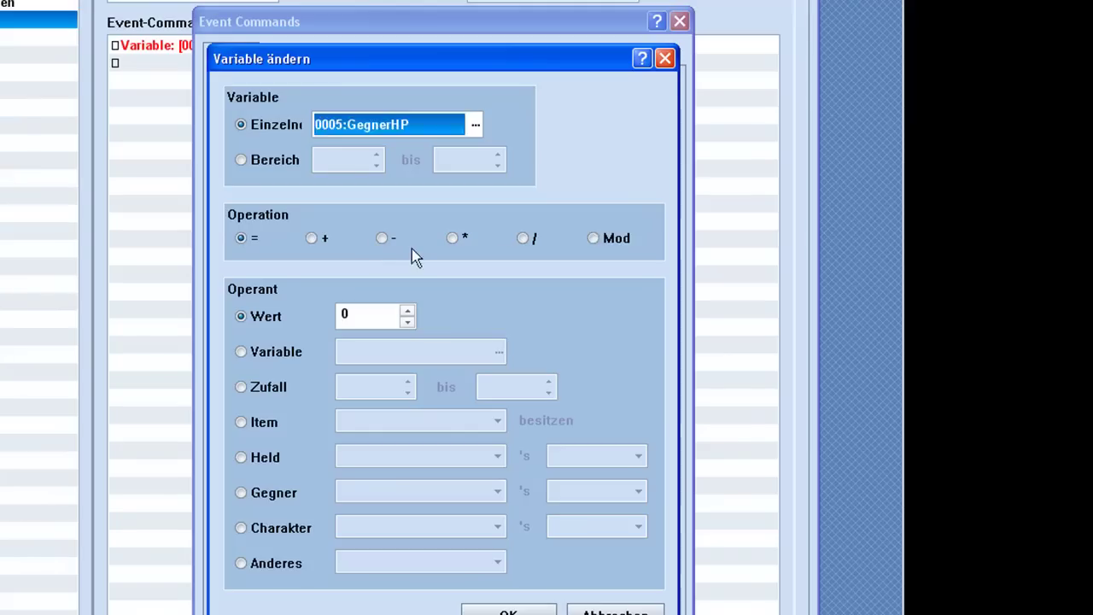
click(524, 238)
double_click(346, 316)
text(2)
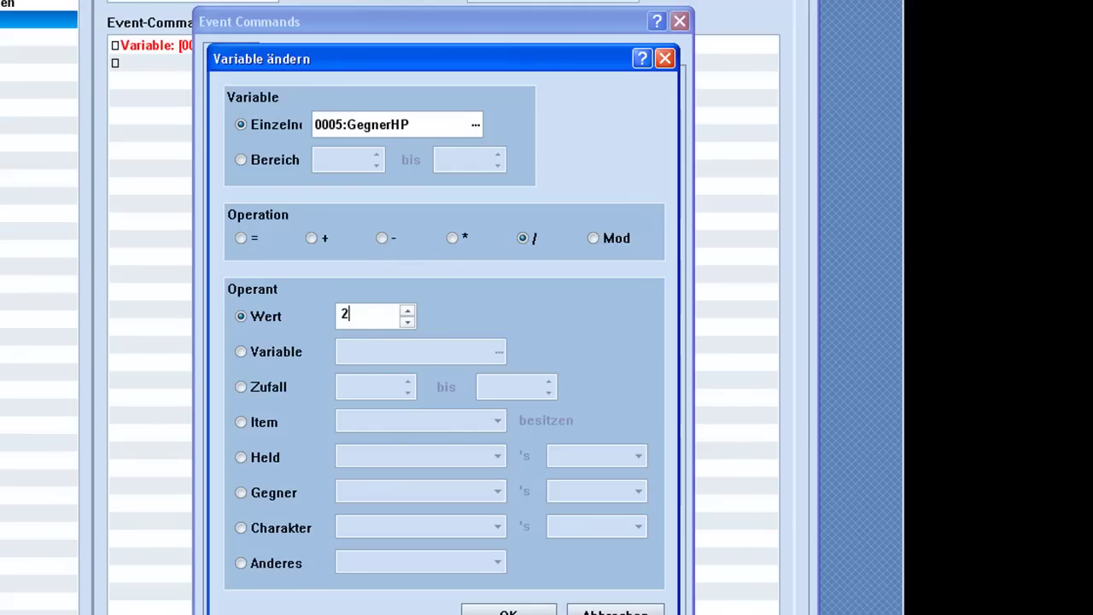
click(502, 608)
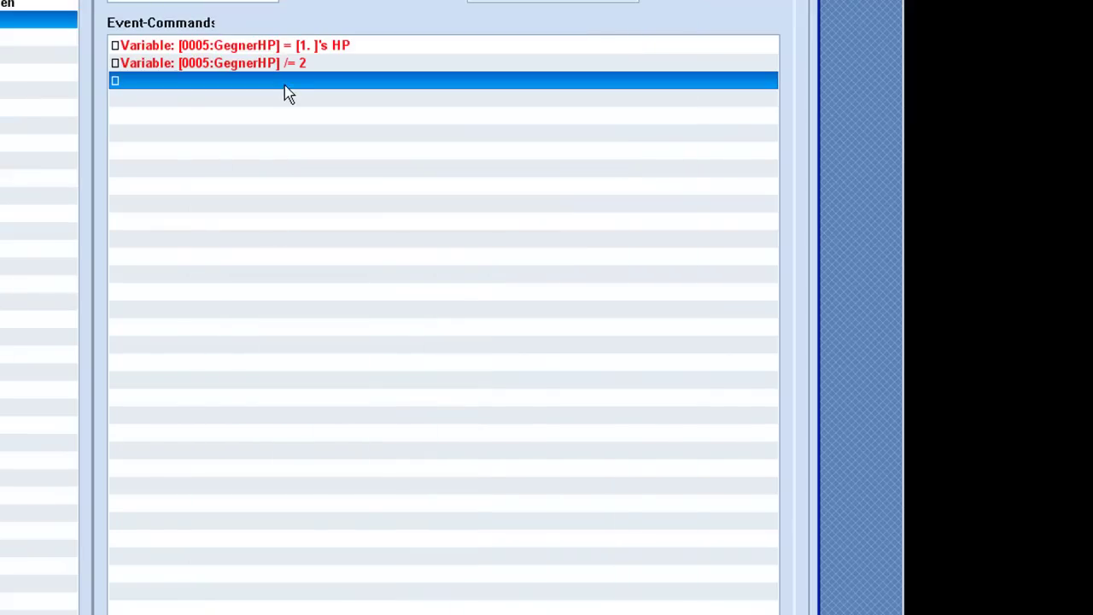
Duplicate the division command as one that adds 15 to GegnerHP, and delete the surplus multiplication command.
click(237, 65)
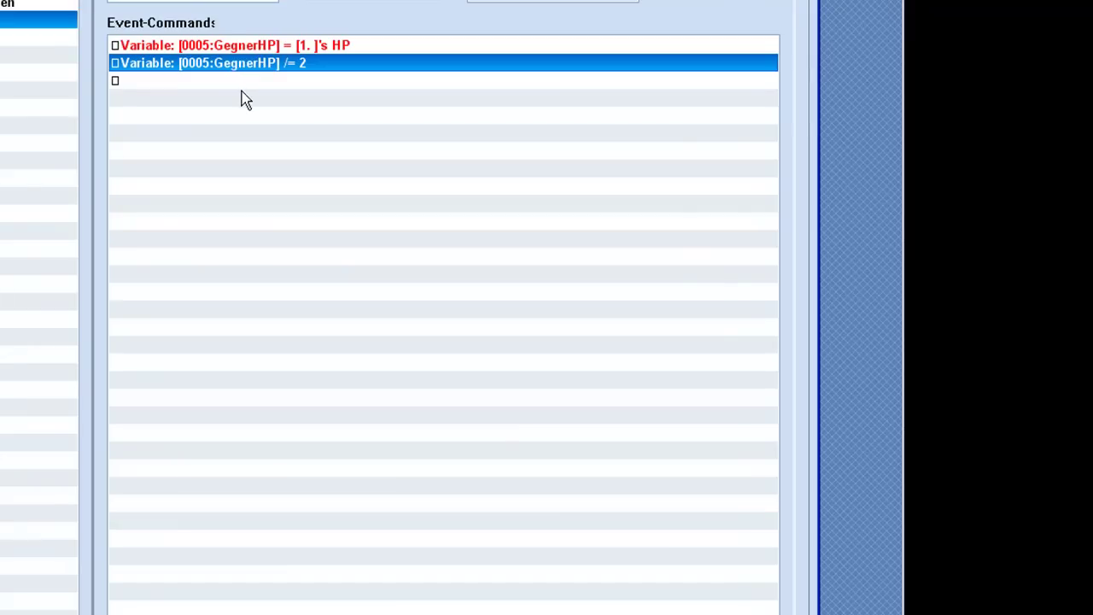
key(ctrl+c)
key(ctrl+v)
key(Return)
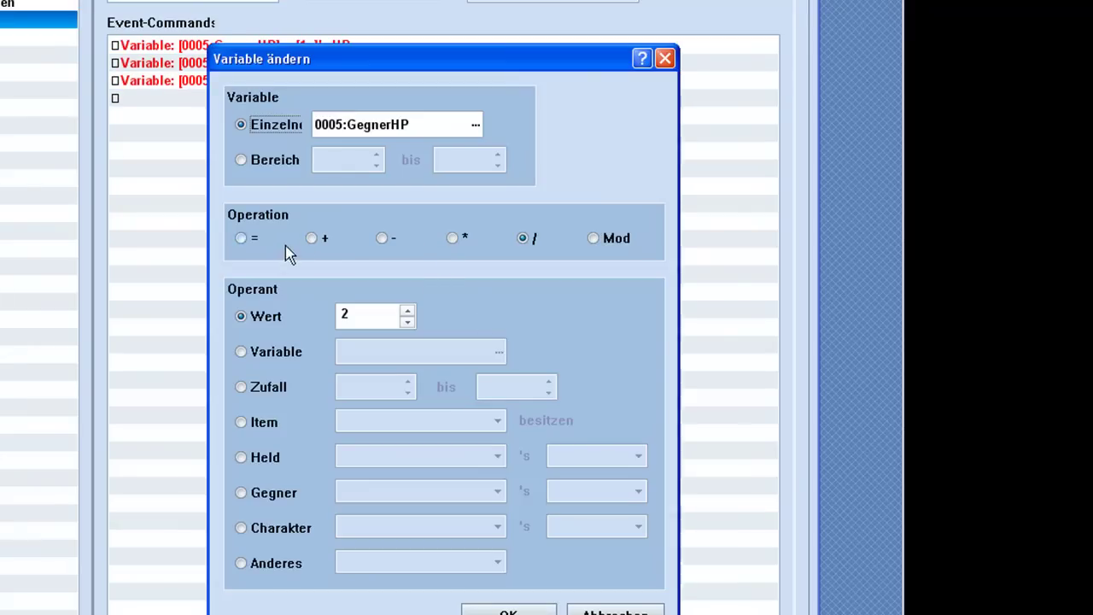
click(312, 240)
double_click(350, 313)
text(15)
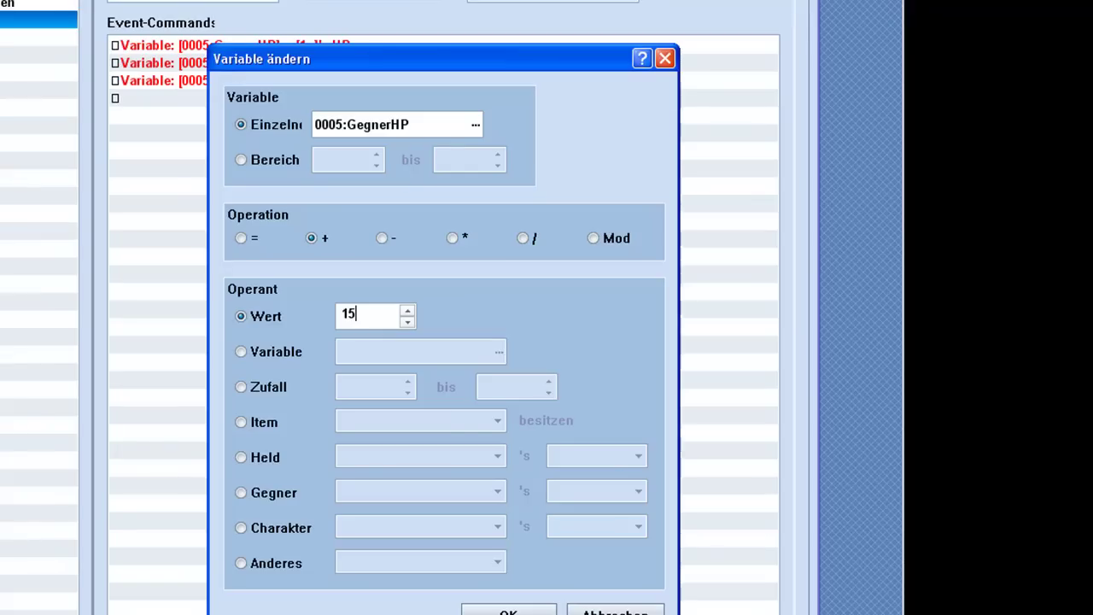
click(509, 612)
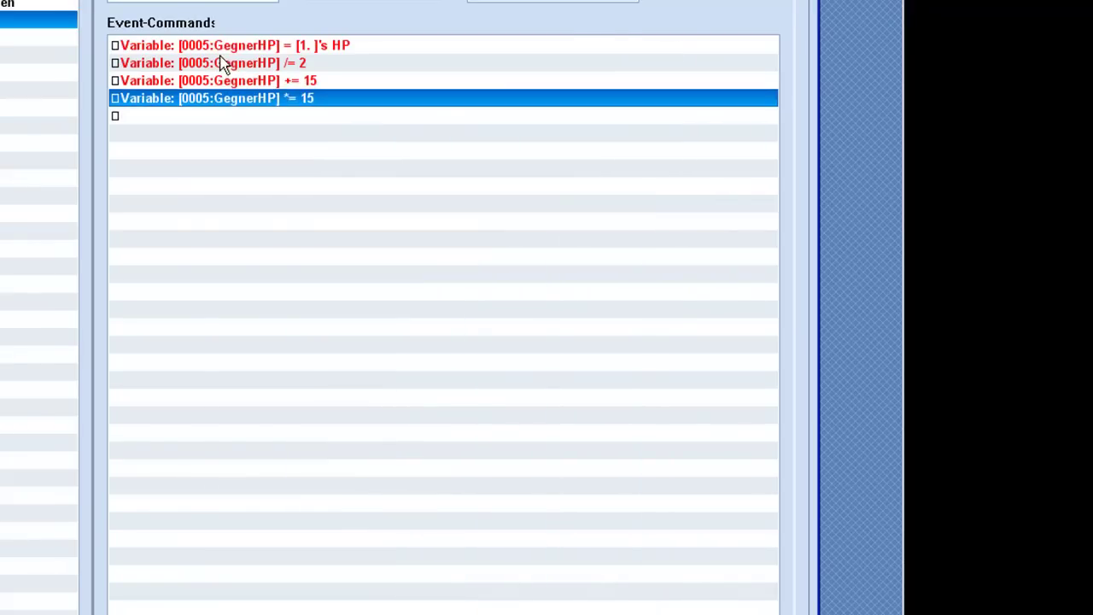
key(Delete)
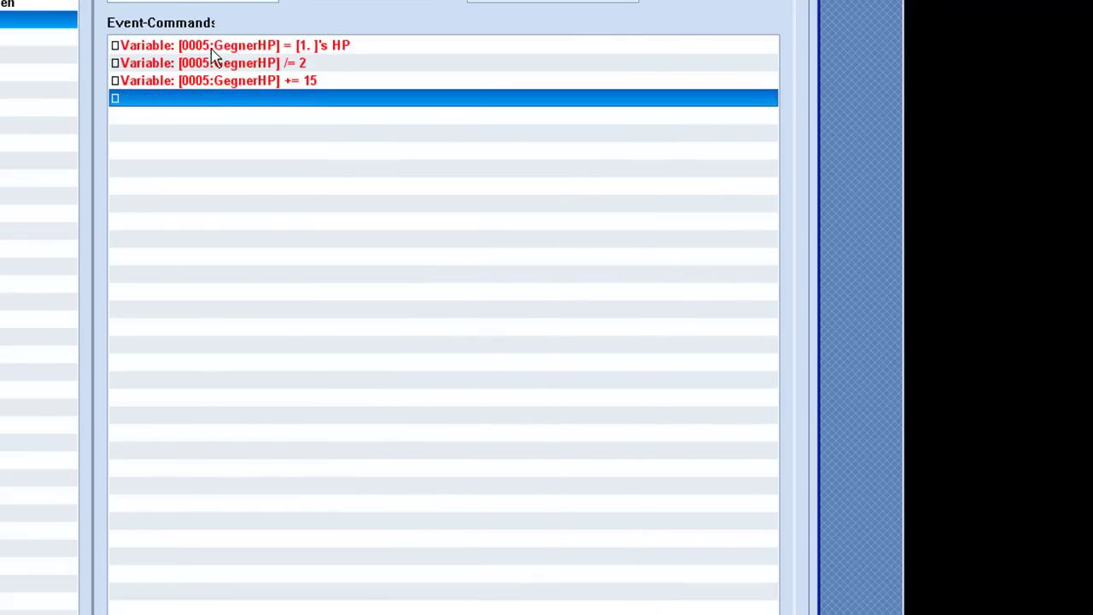
Below the variable commands, add a money change that increases the party's gold by the variable 0005:GegnerHP.
double_click(265, 101)
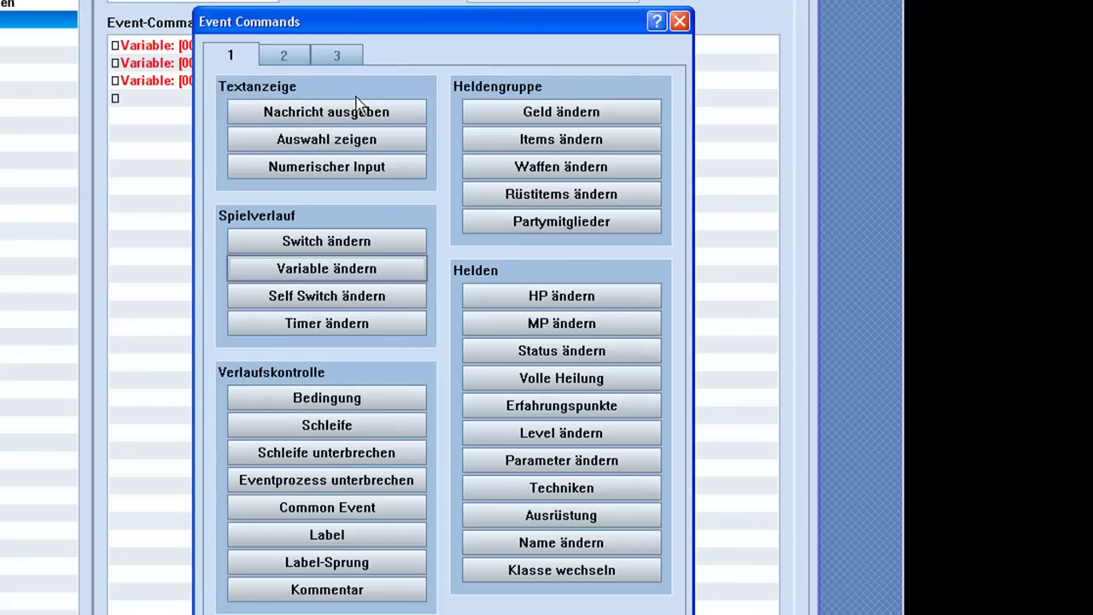
click(481, 143)
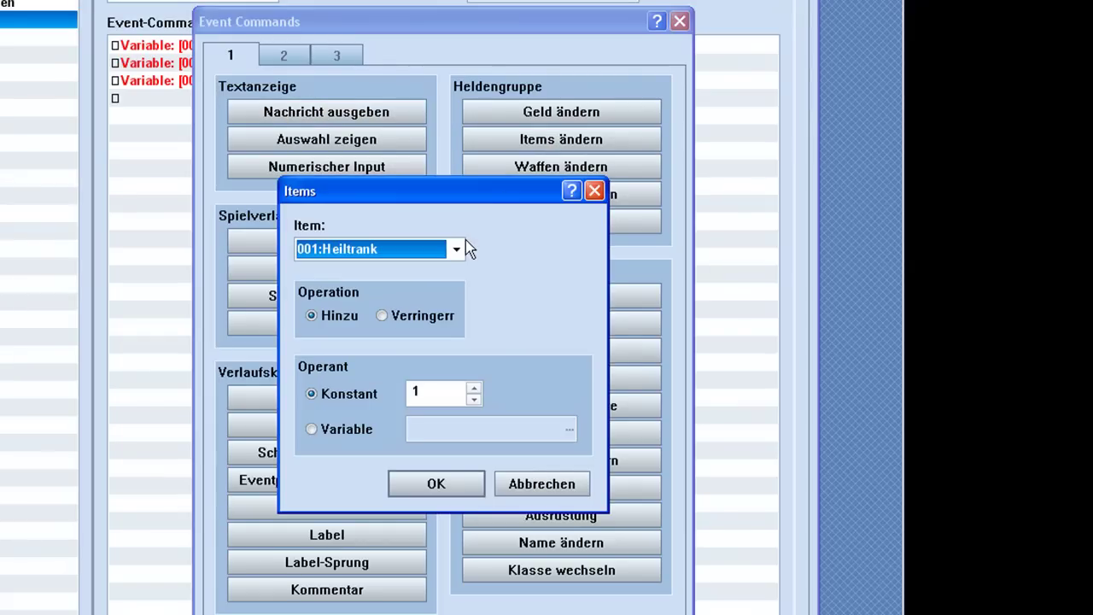
click(540, 484)
click(603, 115)
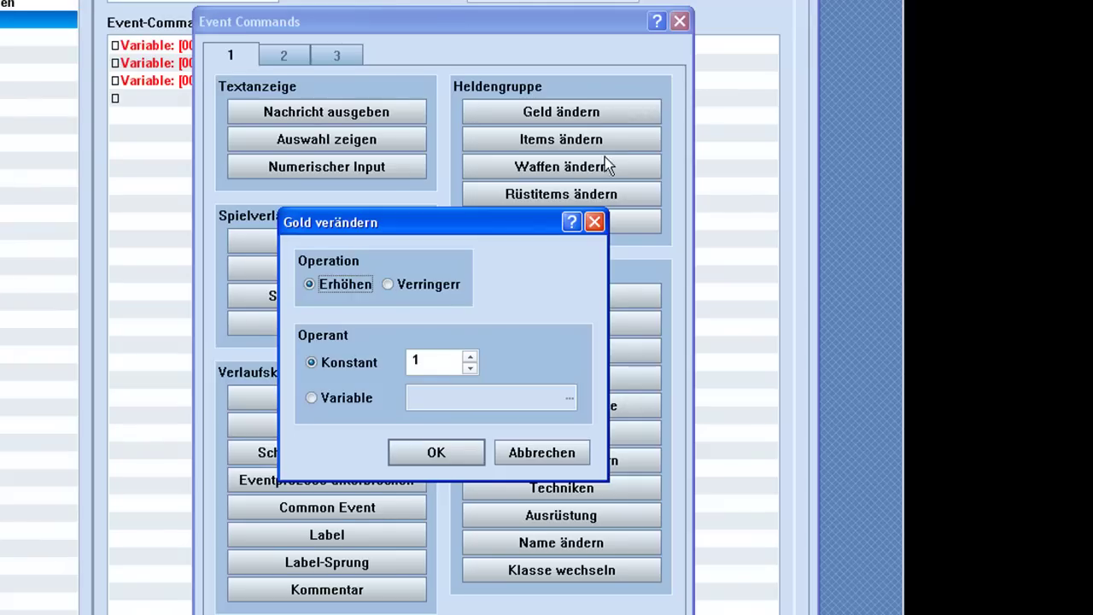
click(367, 400)
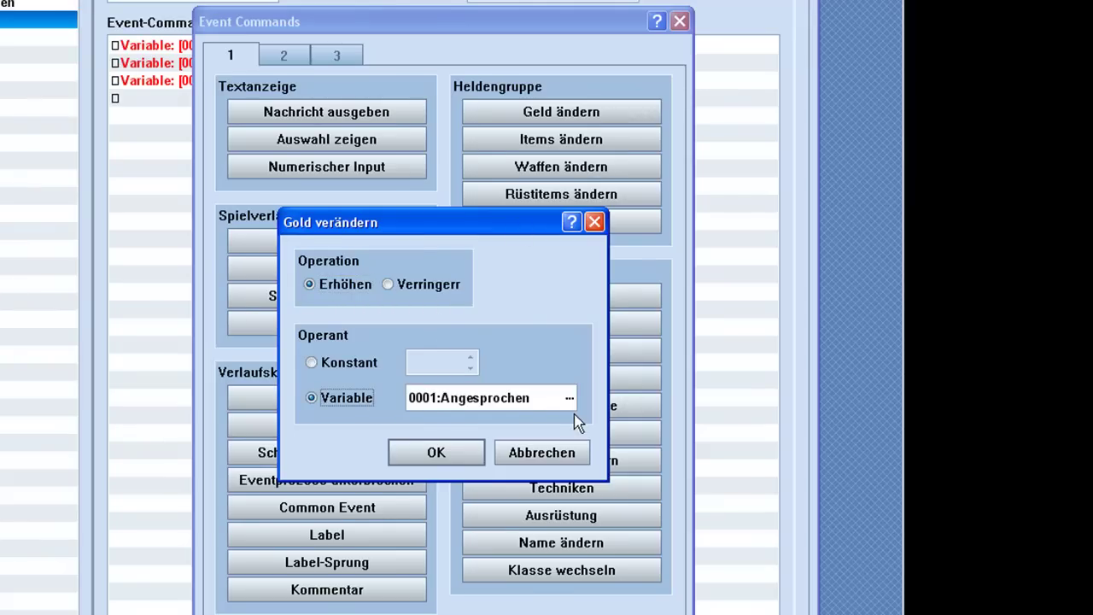
click(569, 399)
double_click(519, 216)
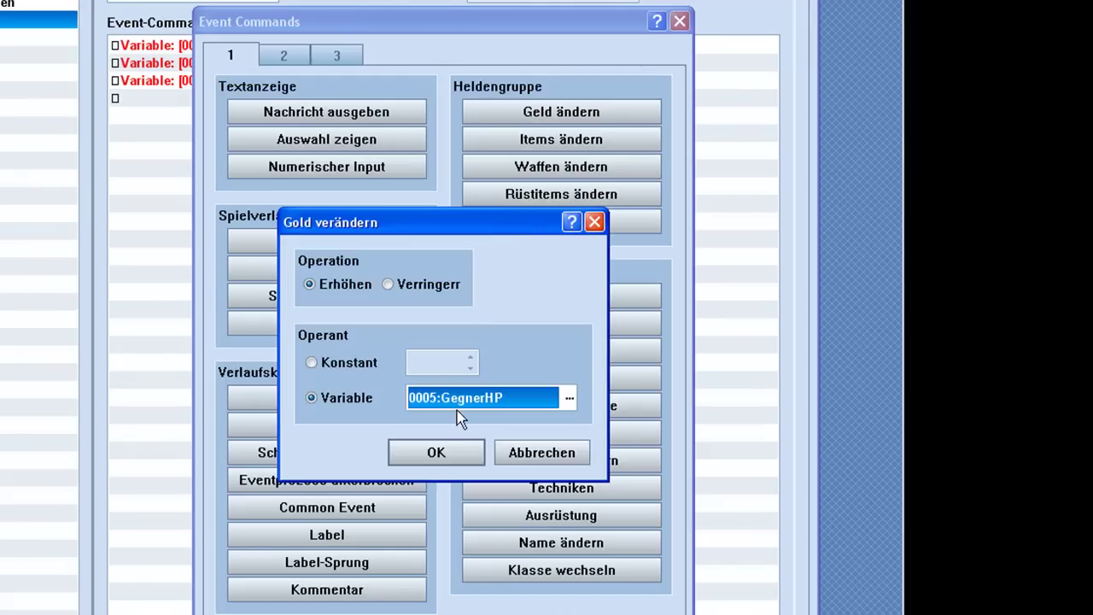
click(442, 451)
Add a message at the end of the event reading "Du konntest \v[5] Gold erbeuten!".
double_click(242, 129)
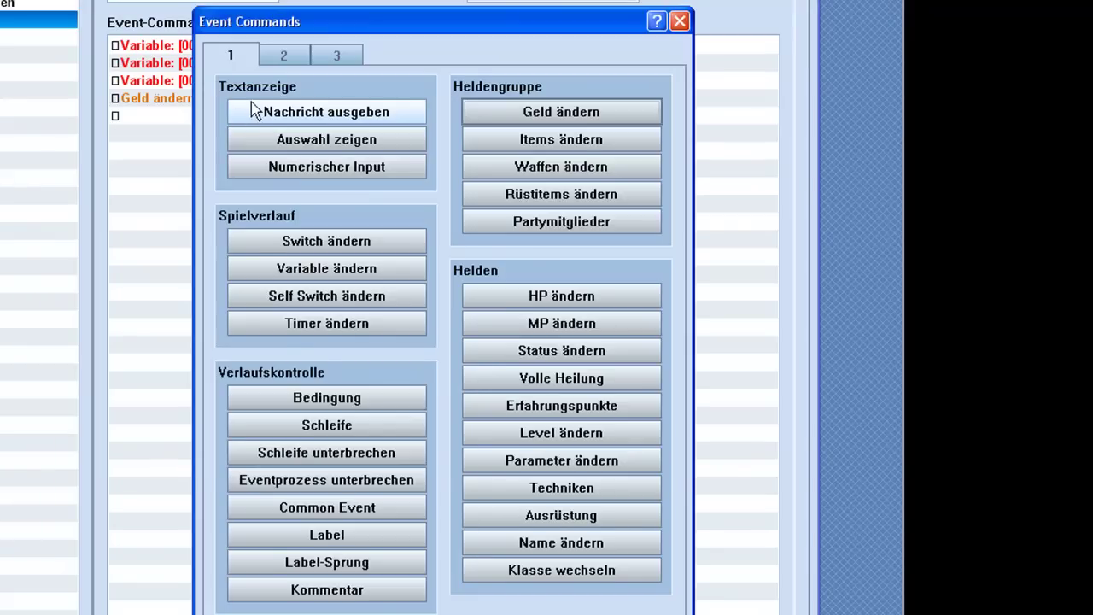
click(250, 111)
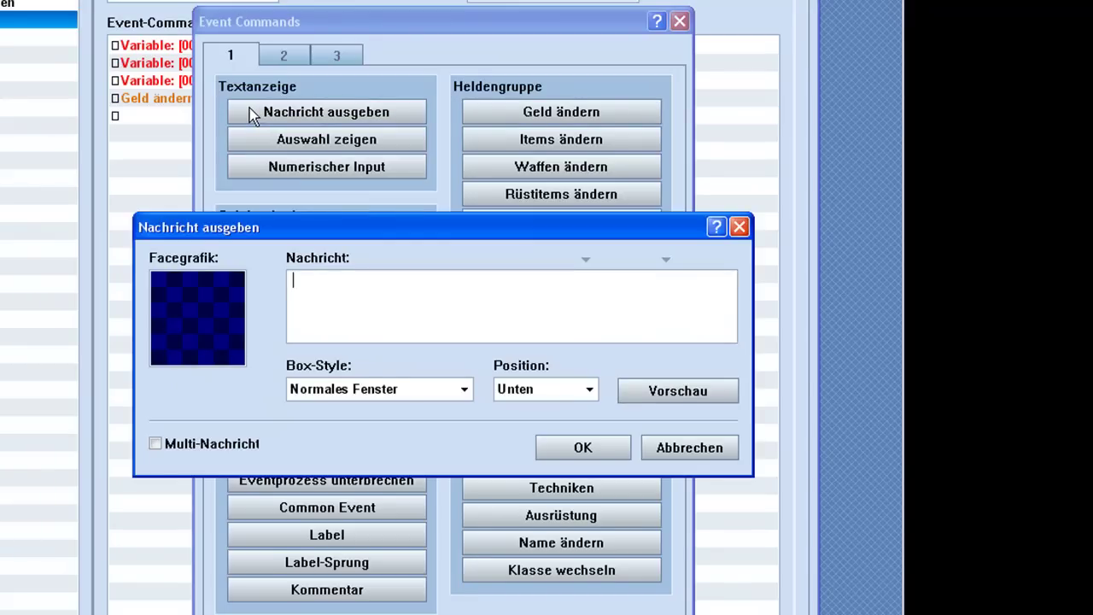
text(Du konntest \v[)
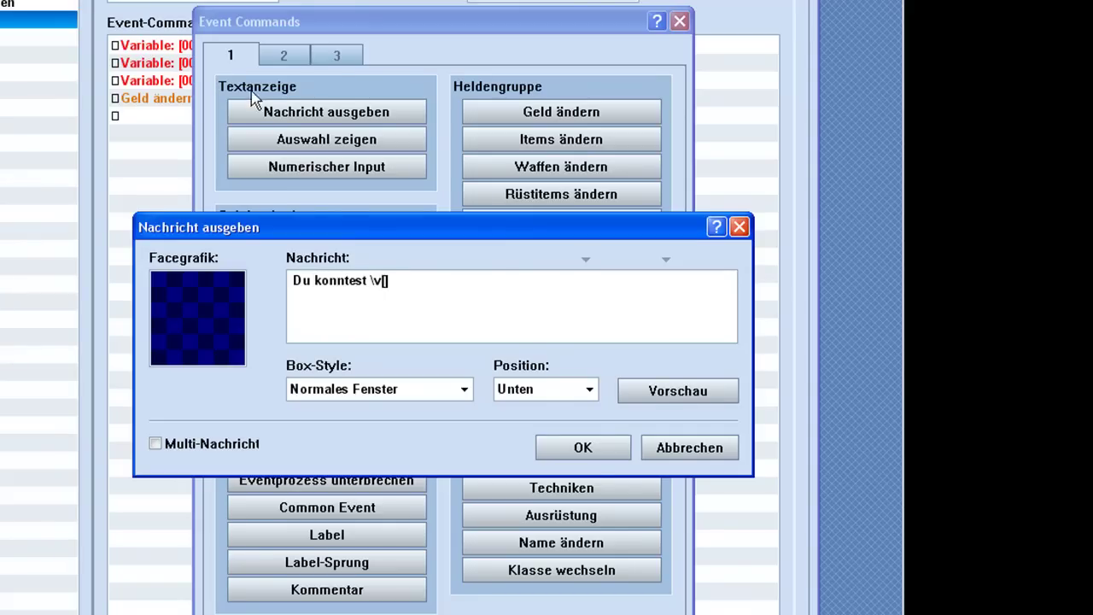
click(599, 454)
click(260, 137)
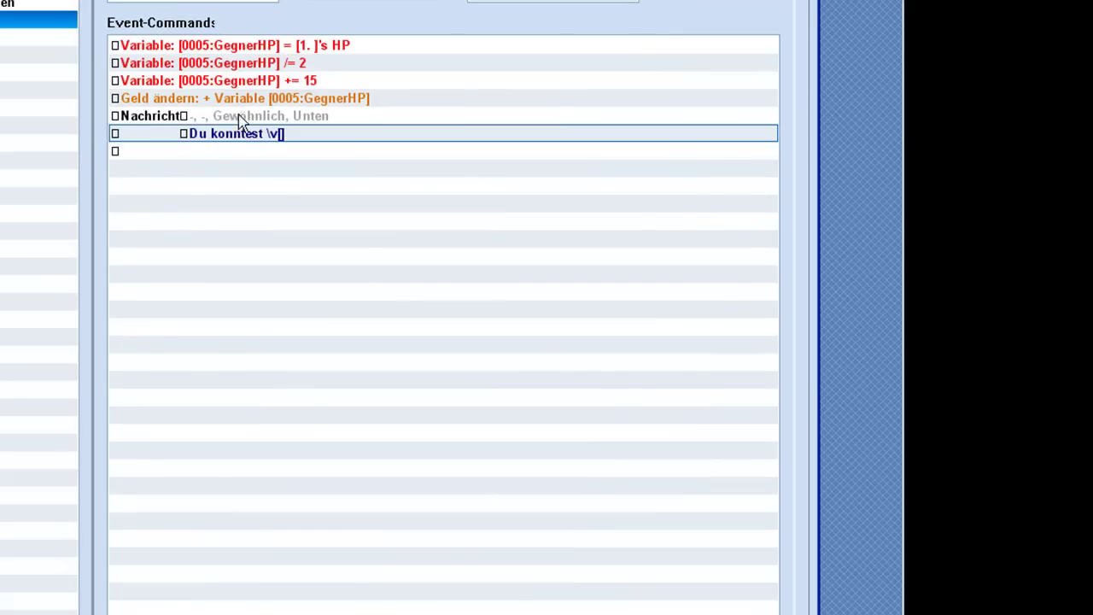
double_click(259, 133)
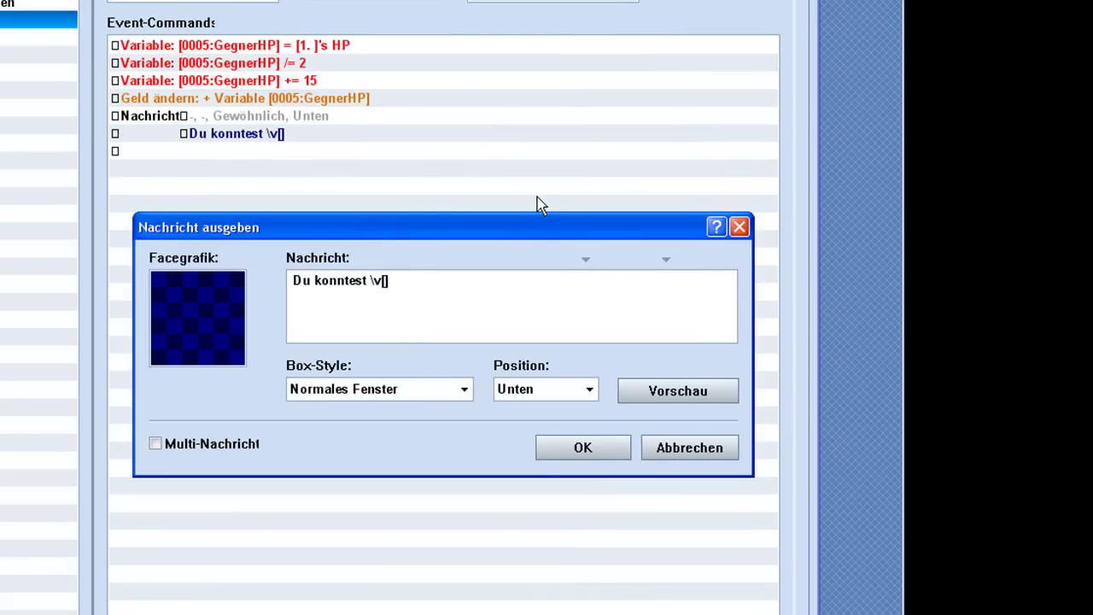
text(5)
key(End)
text(Gold erbeute)
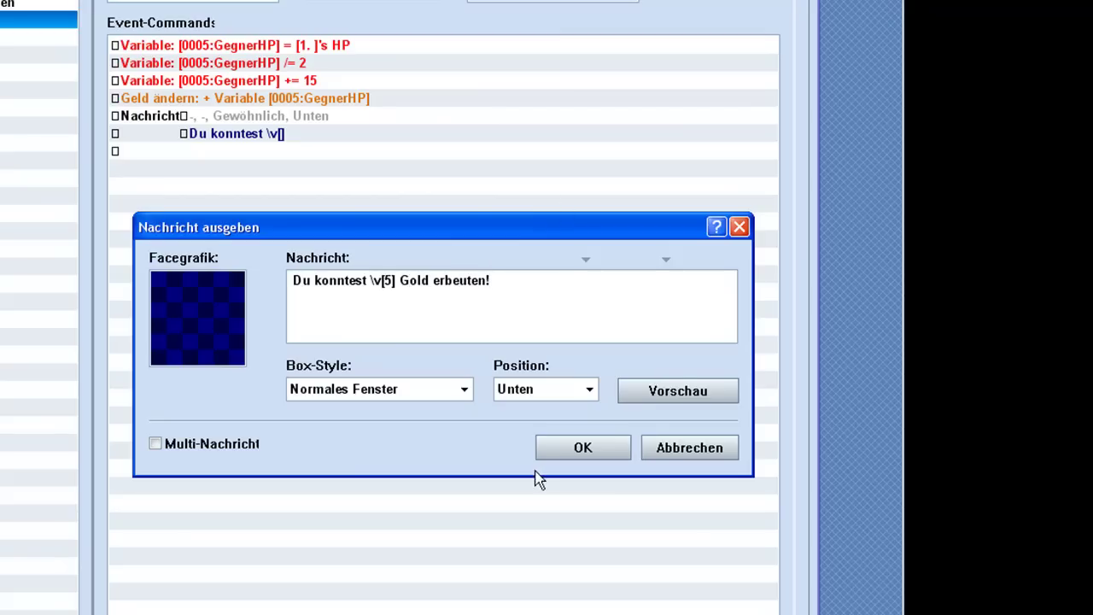
click(583, 446)
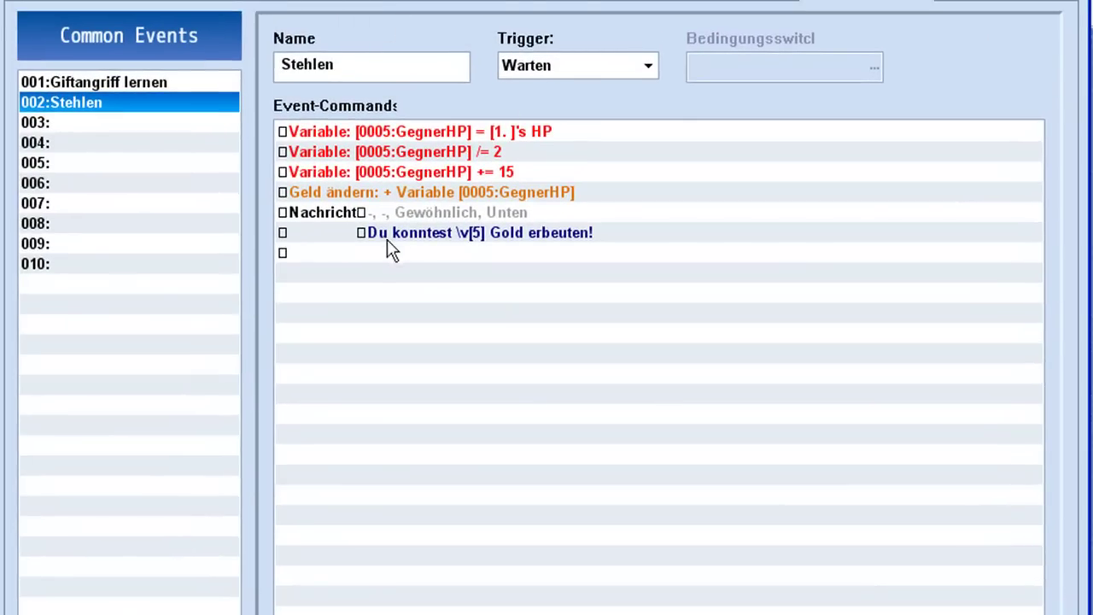
Check the common event assigned to the Stehlen technique, and review the variable, money and message commands of that event.
click(249, 2)
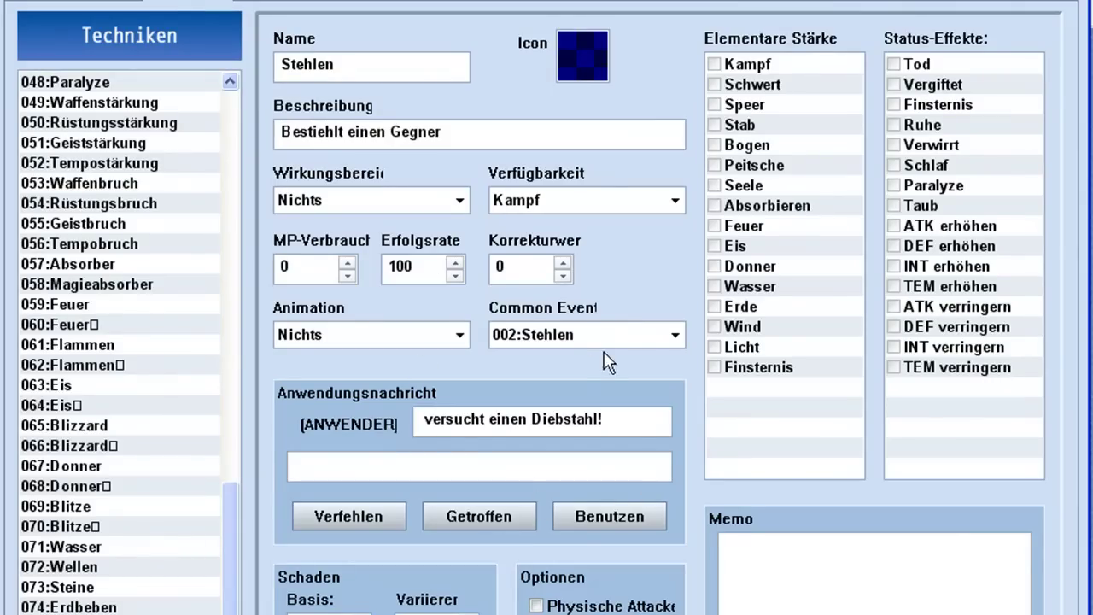
click(965, 4)
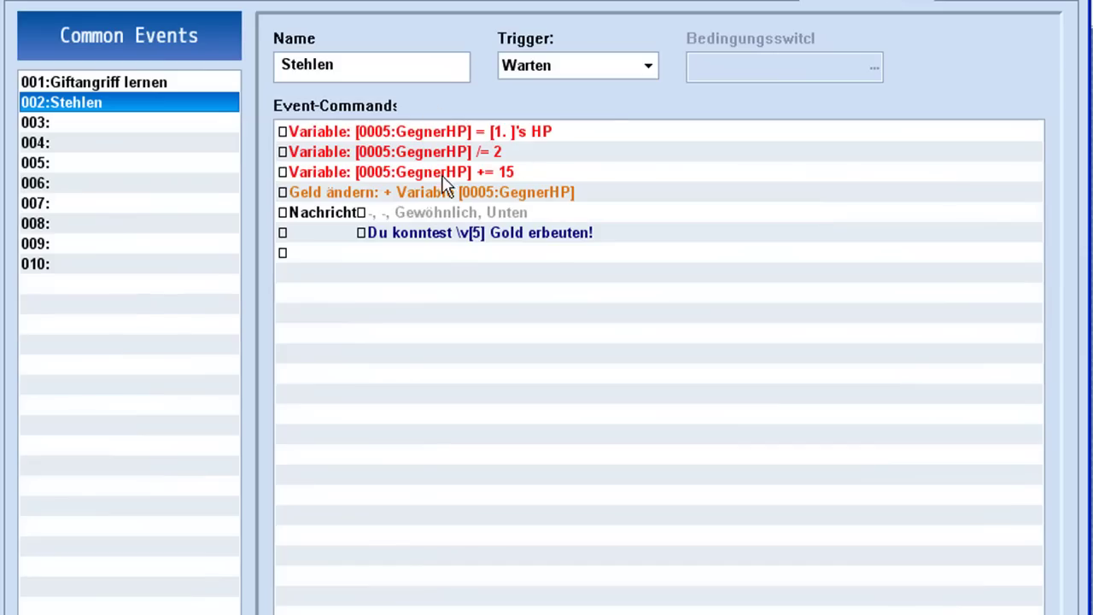
click(461, 200)
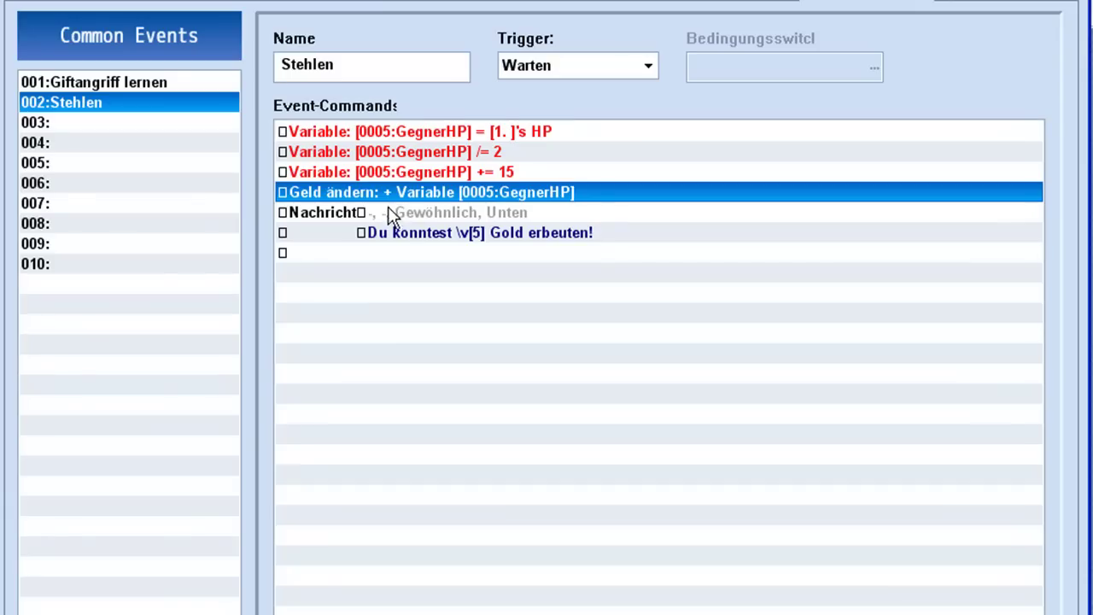
click(479, 135)
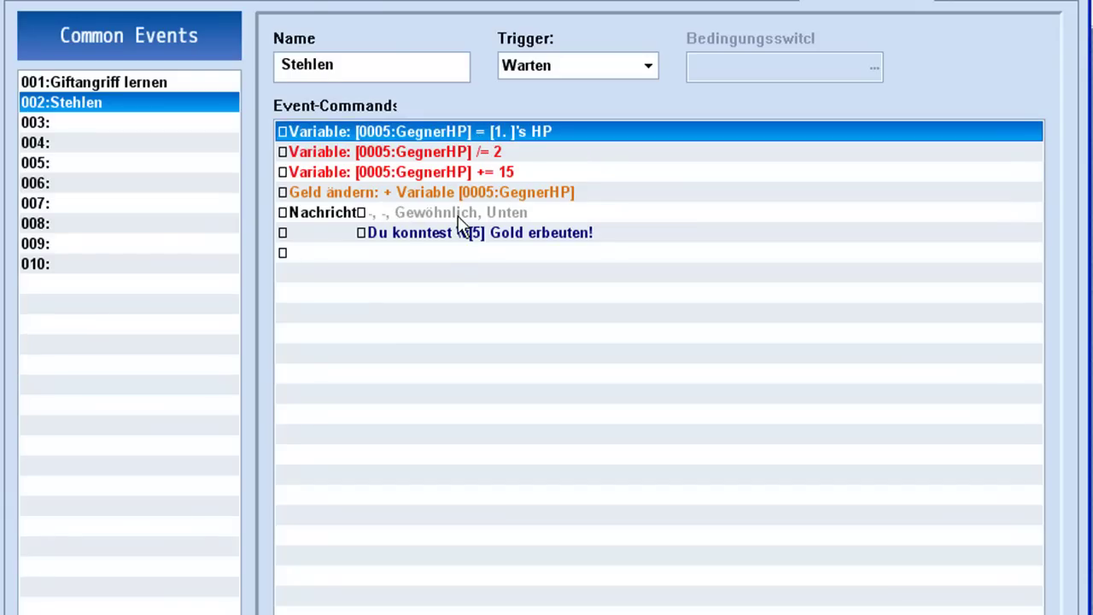
click(458, 215)
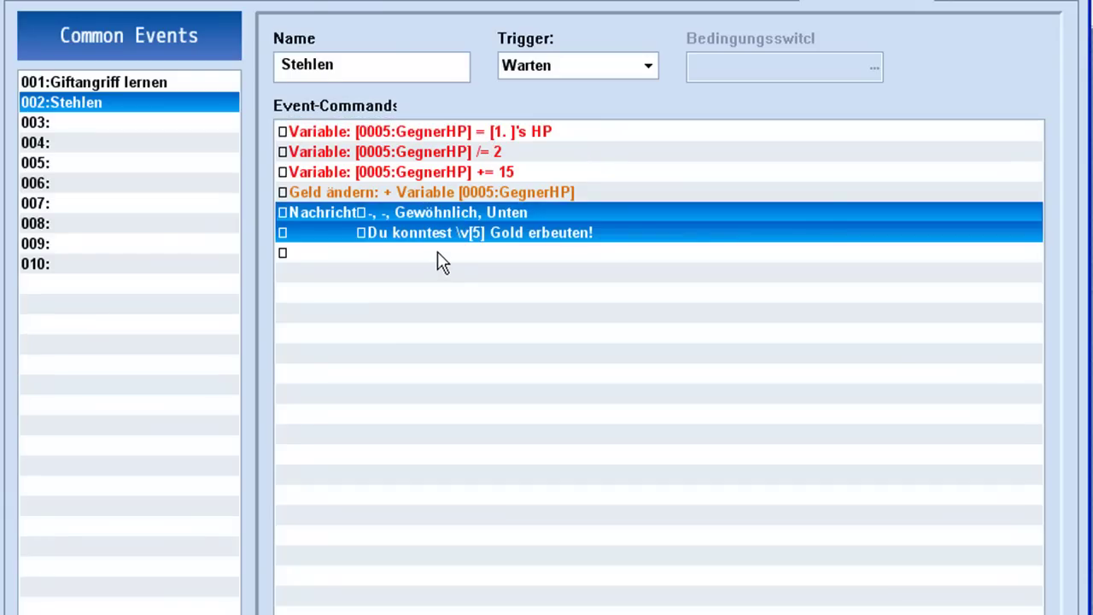
click(437, 253)
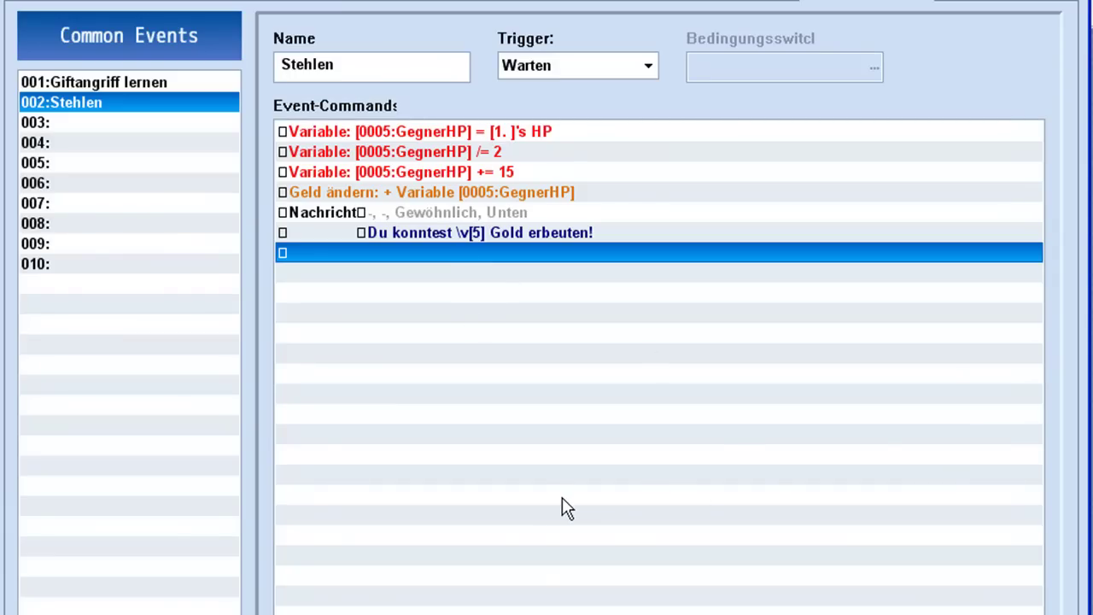
Look through the Items, Waffen and Rüstitems sections, and open the Gegnergruppen section.
click(288, 0)
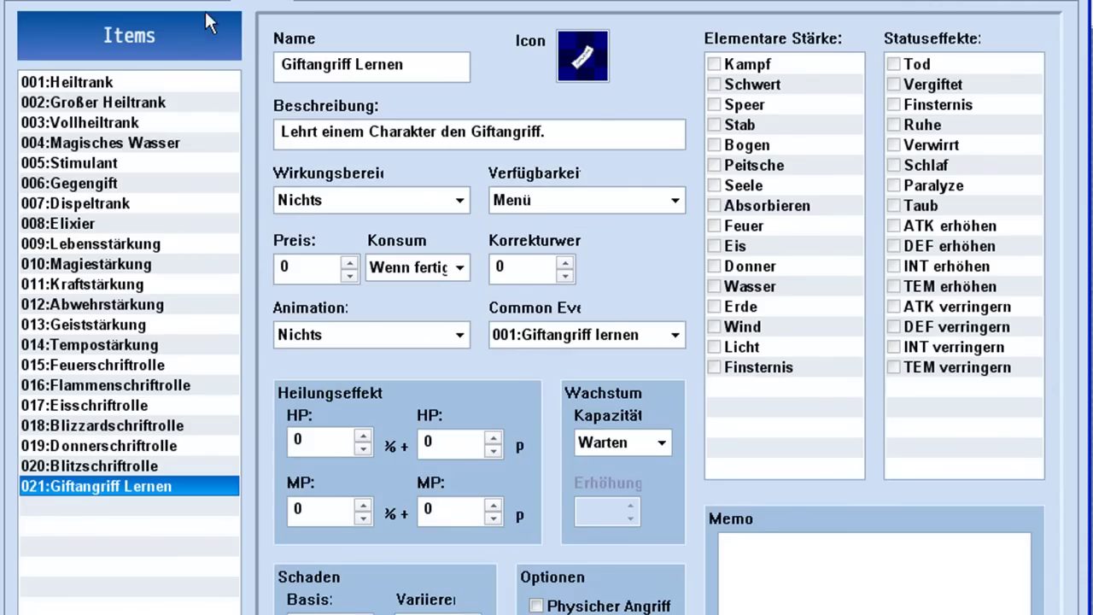
click(320, 2)
click(266, 3)
click(379, 2)
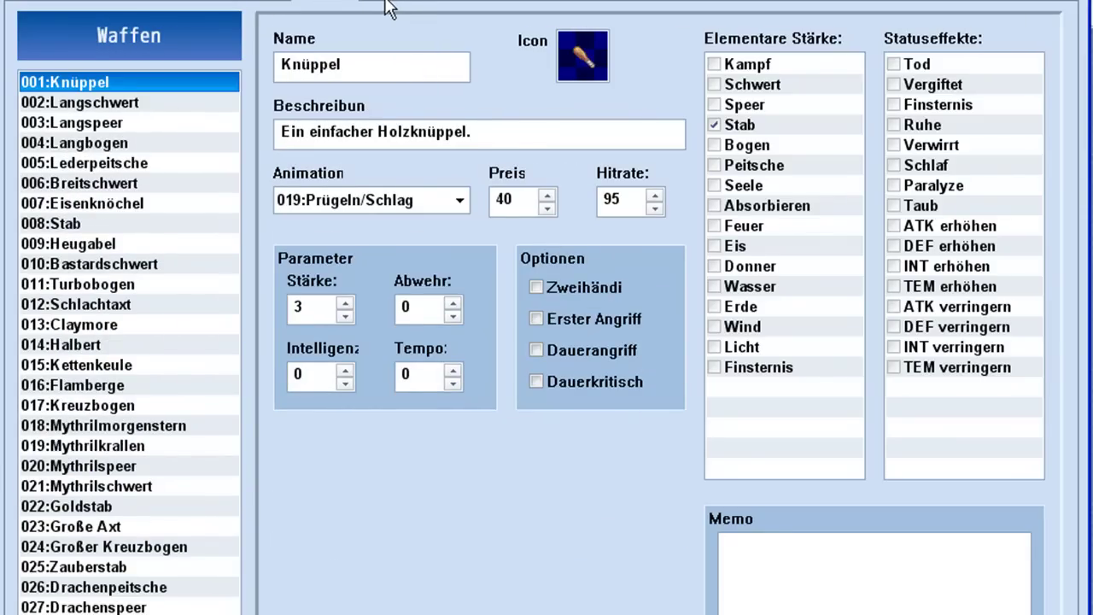
click(479, 3)
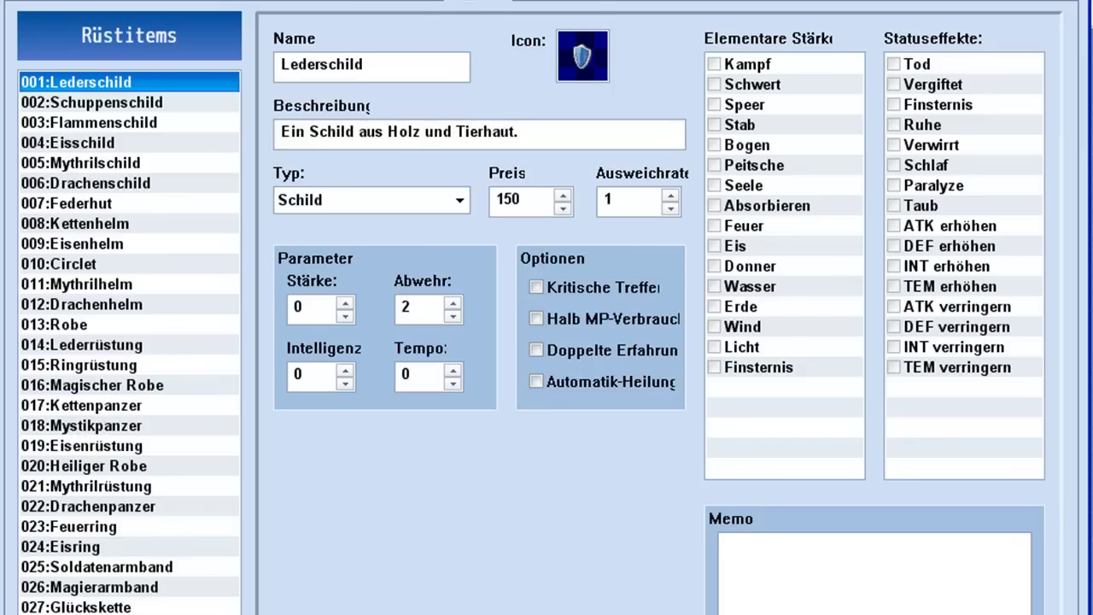
click(556, 3)
click(615, 2)
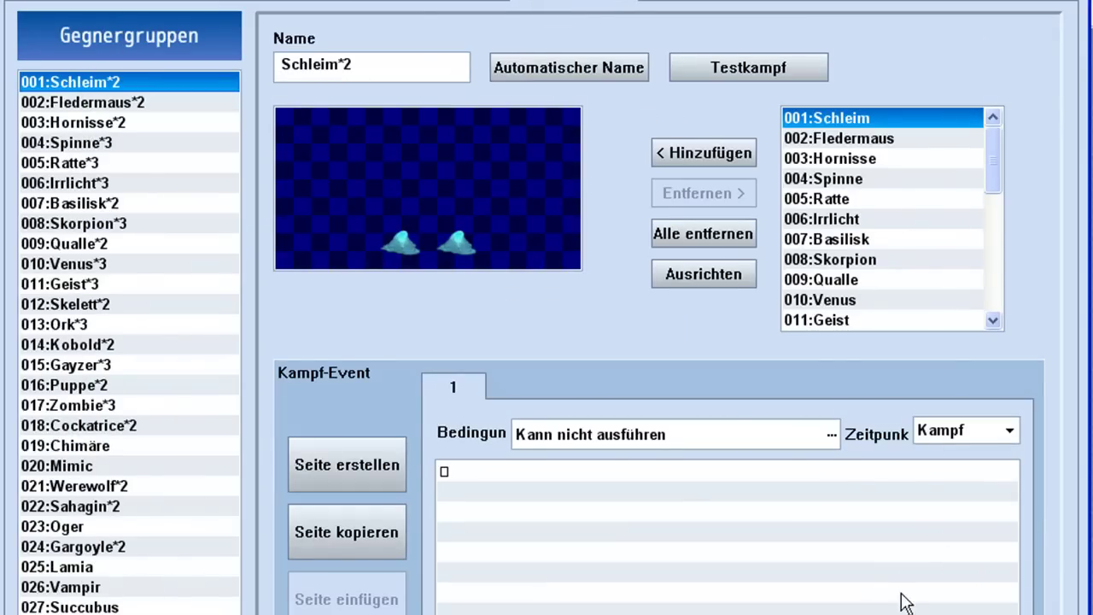